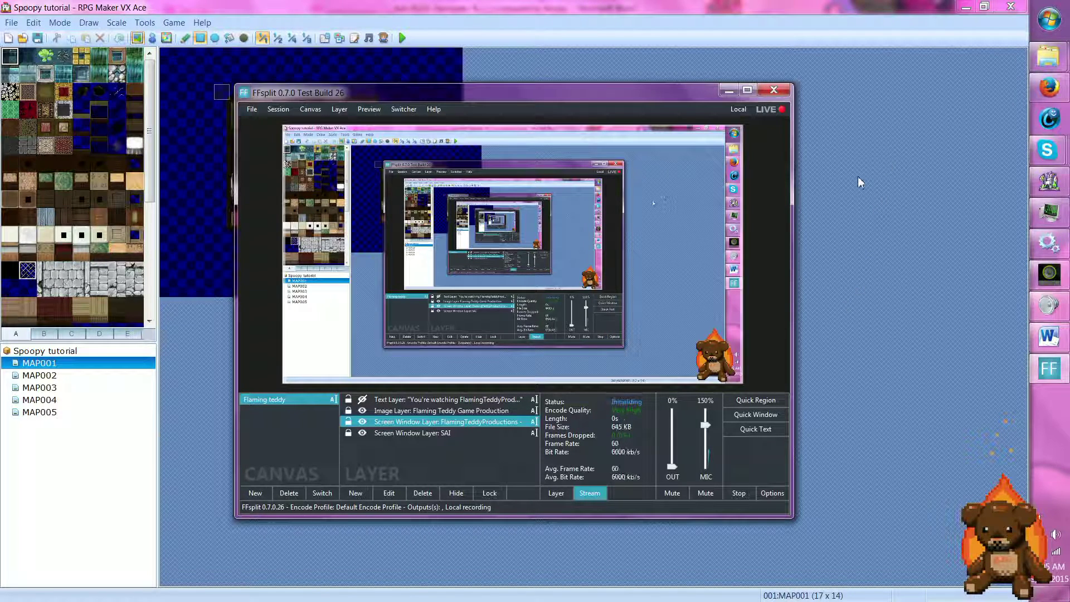
Bring the Spoopy tutorial map editor with MAP001 in front of FFsplit.
click(885, 215)
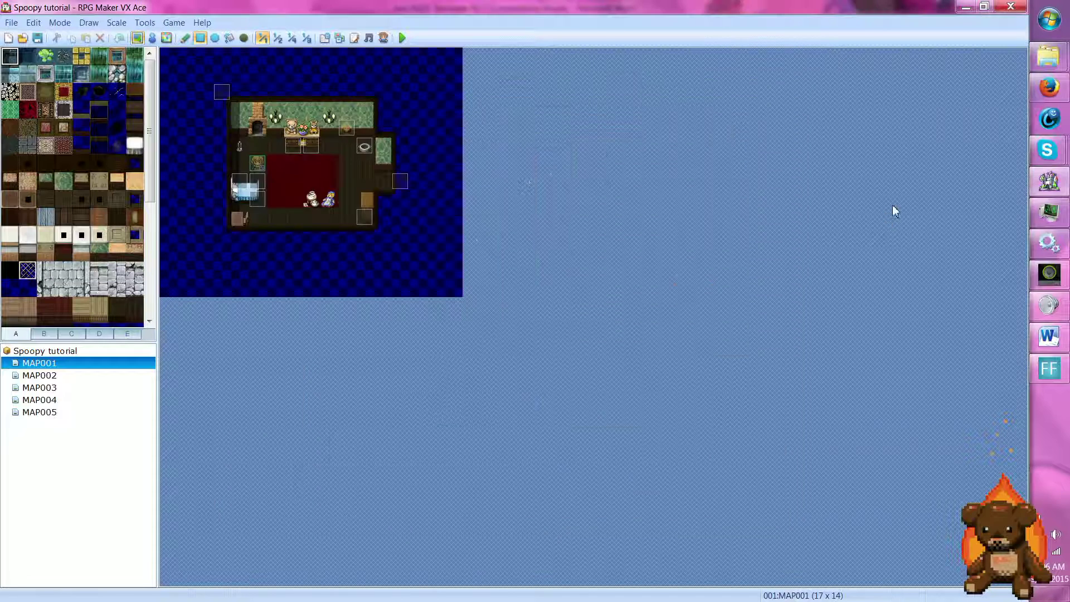
Move the Explorer window from Summoning up to the SUmmoning folder, then return to the map editor.
mouse_move(1053, 57)
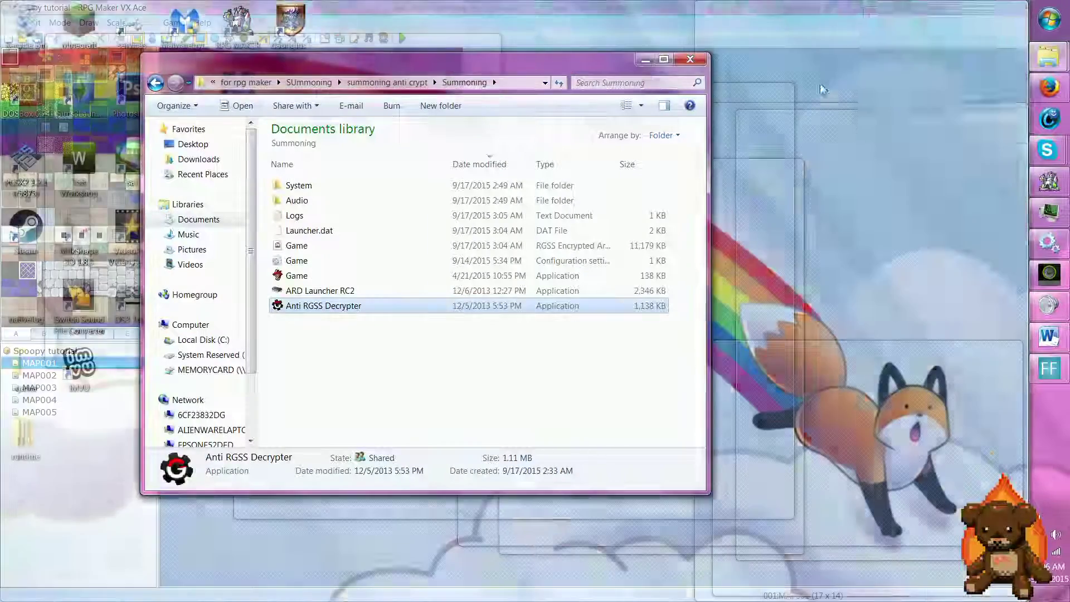
click(944, 69)
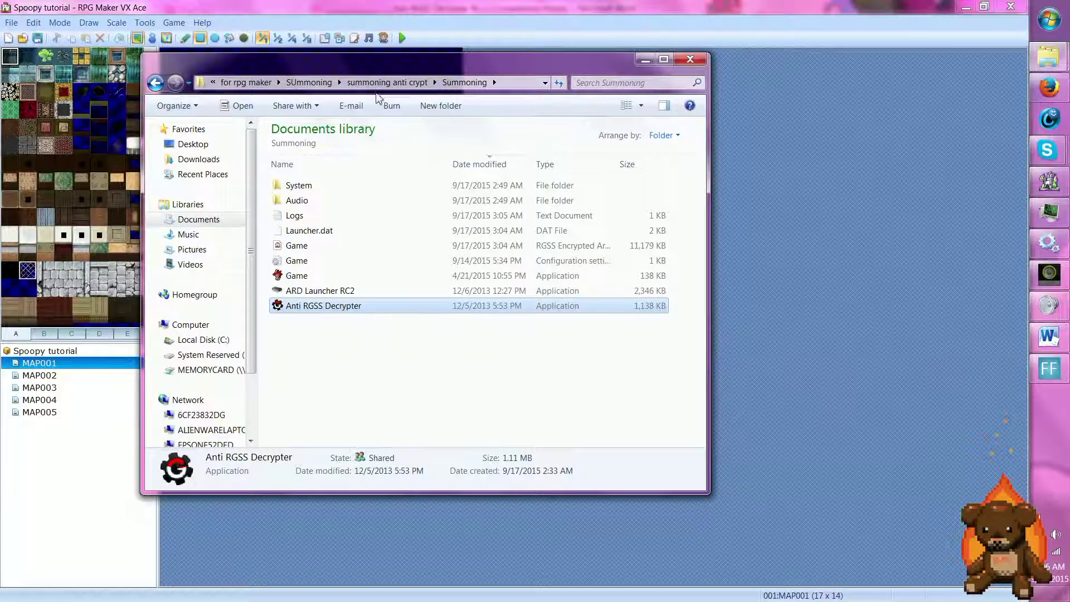
click(309, 83)
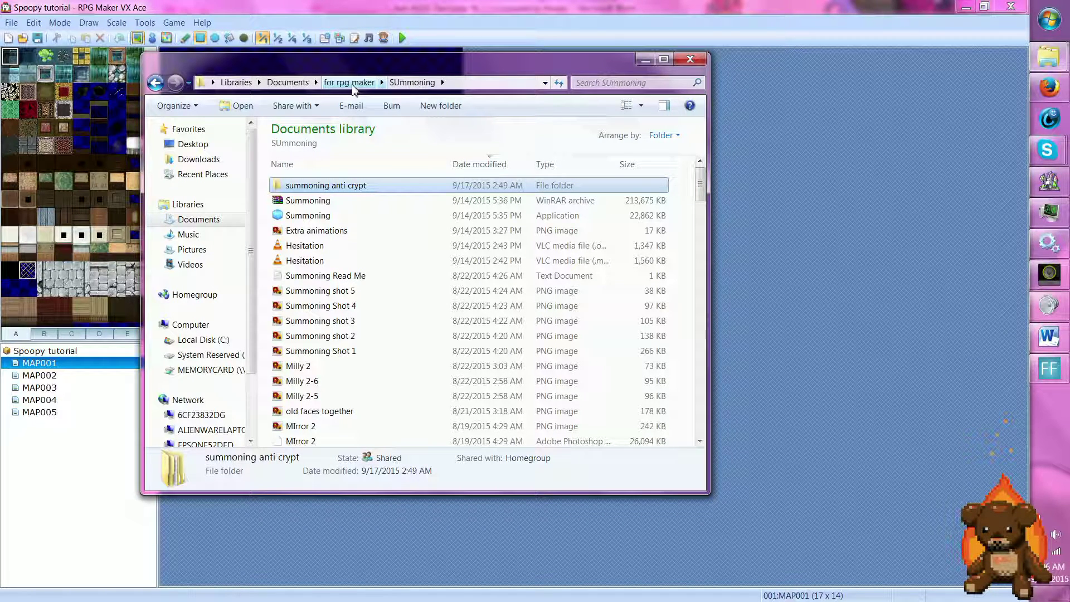
drag(471, 68, 528, 58)
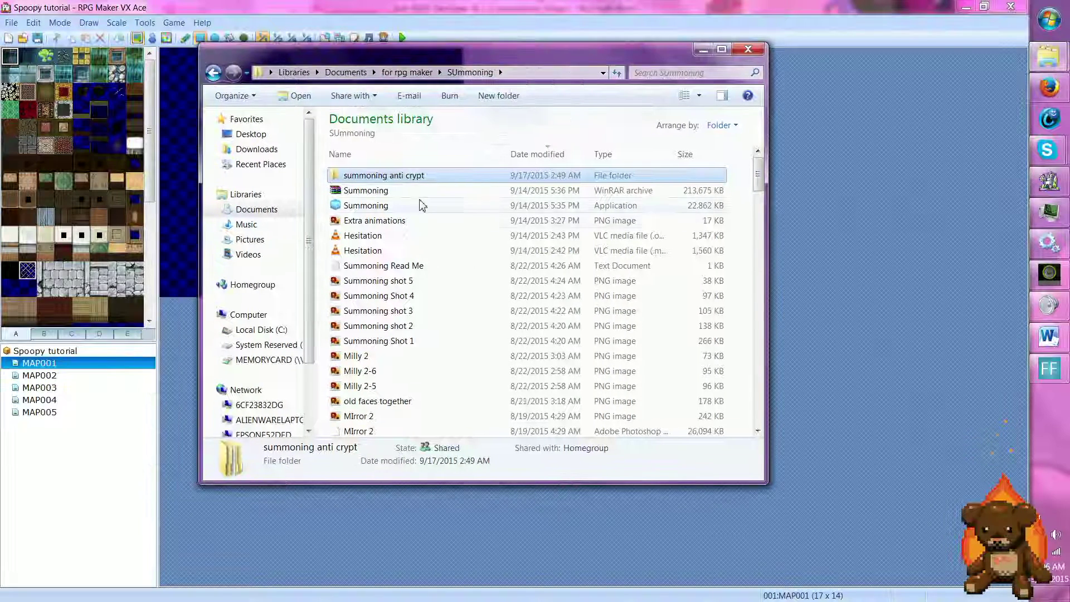
click(829, 239)
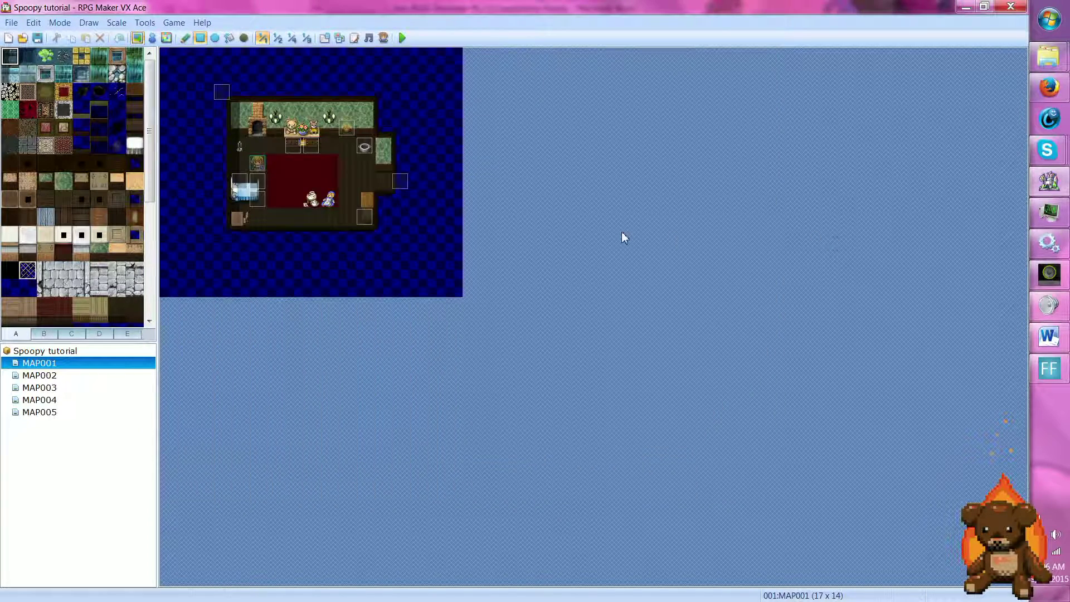
click(402, 38)
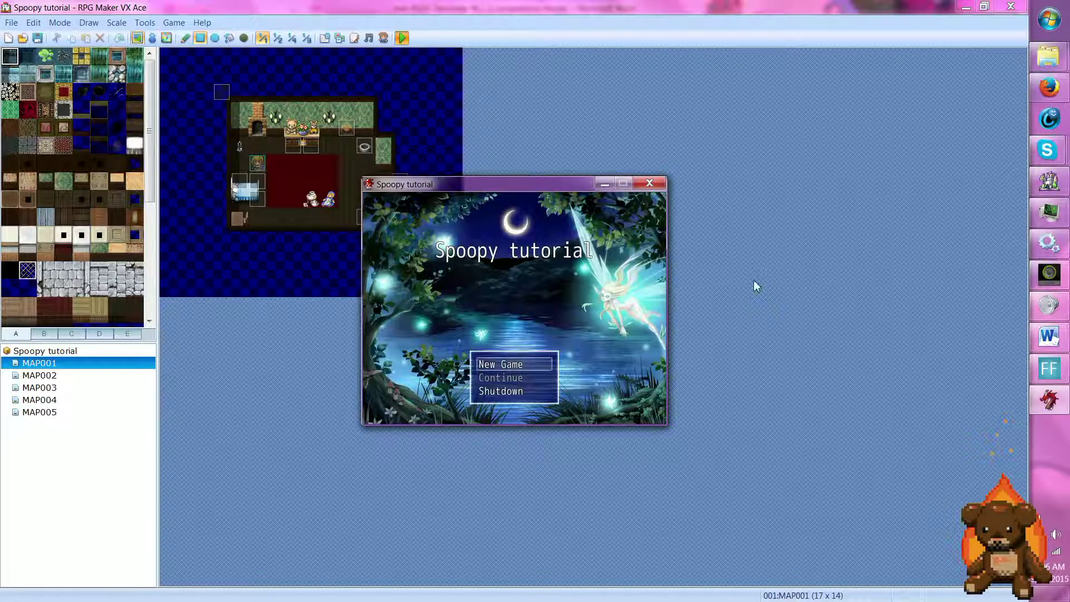
key(Return)
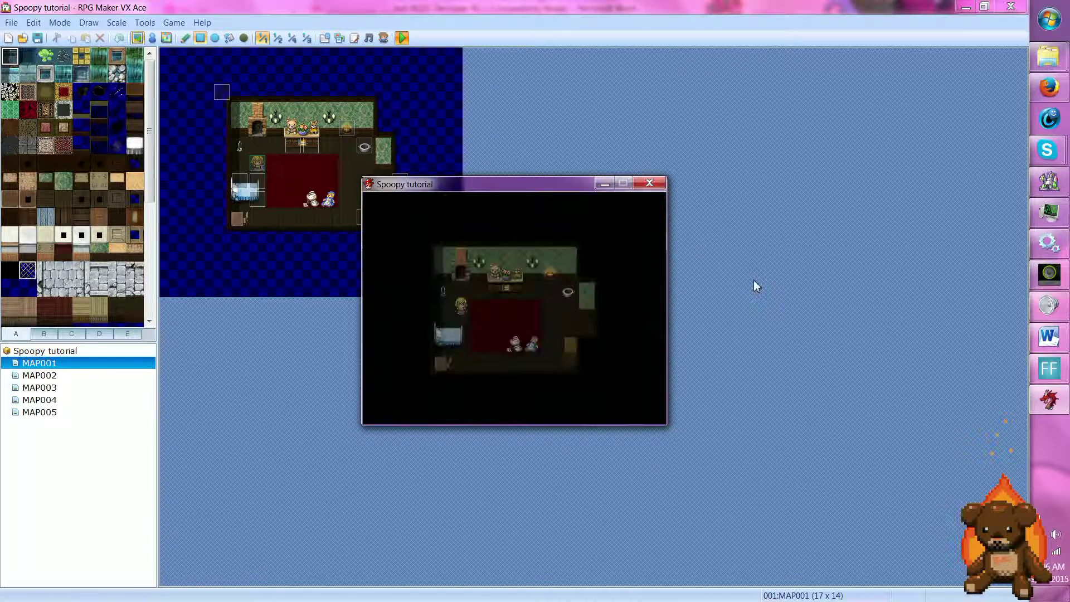
key(Right)
key(Right)
key(Right)
key(Right)
key(Left)
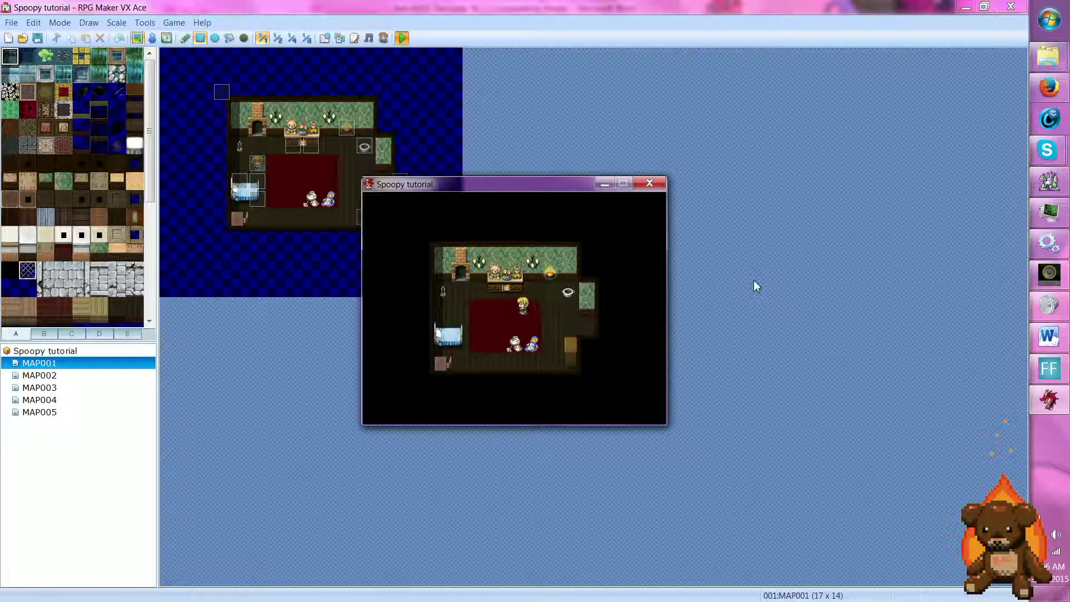
key(Left)
key(Right)
key(Right)
key(Left)
key(Left)
key(Left)
key(Left)
click(651, 183)
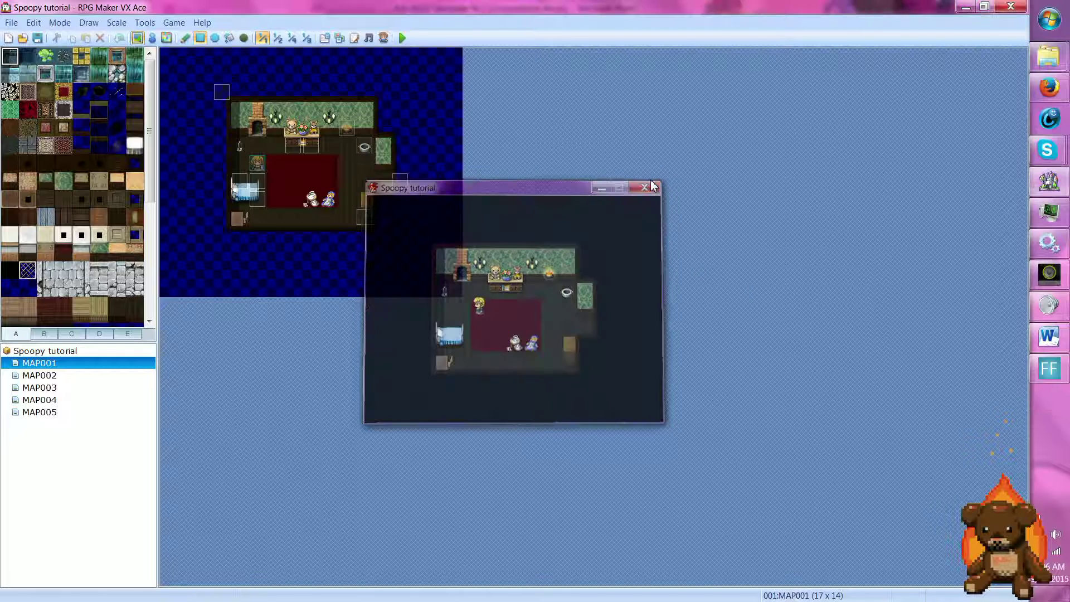
Compress the game data into an encrypted archive and dismiss the success message.
click(12, 22)
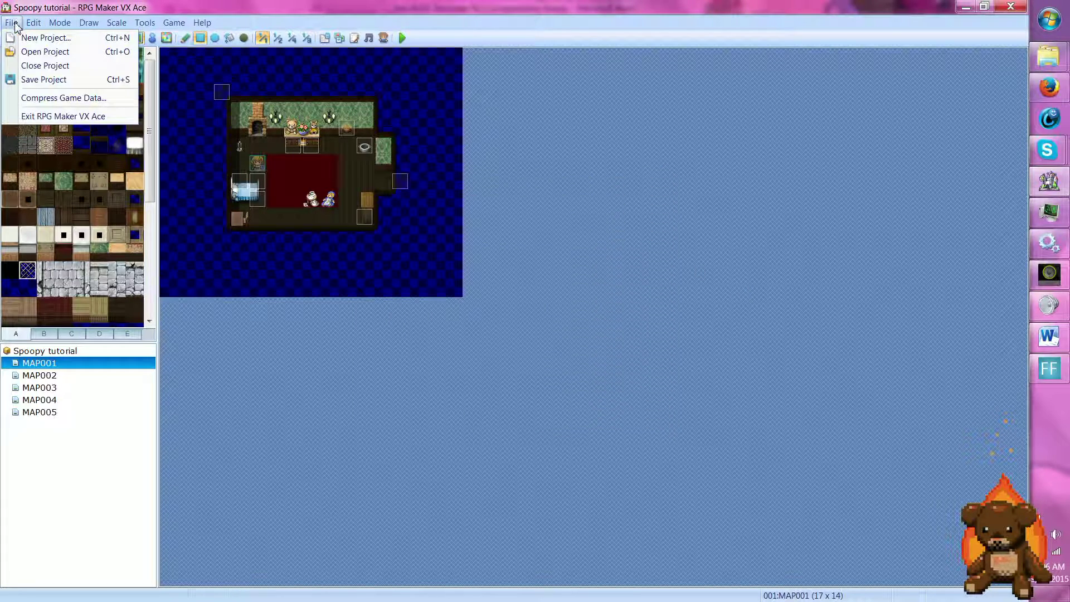
click(47, 98)
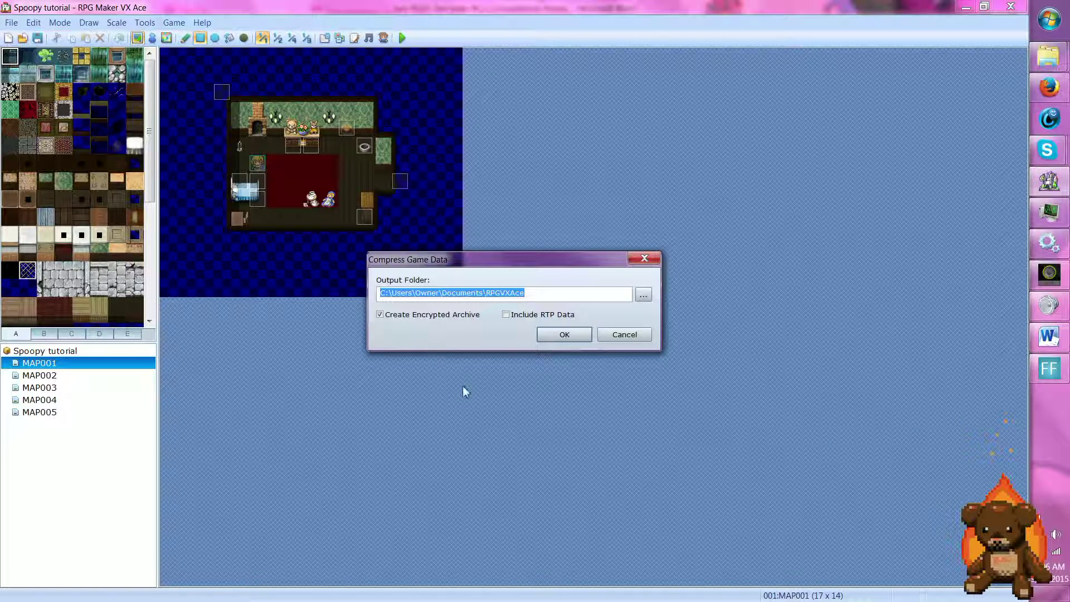
click(564, 337)
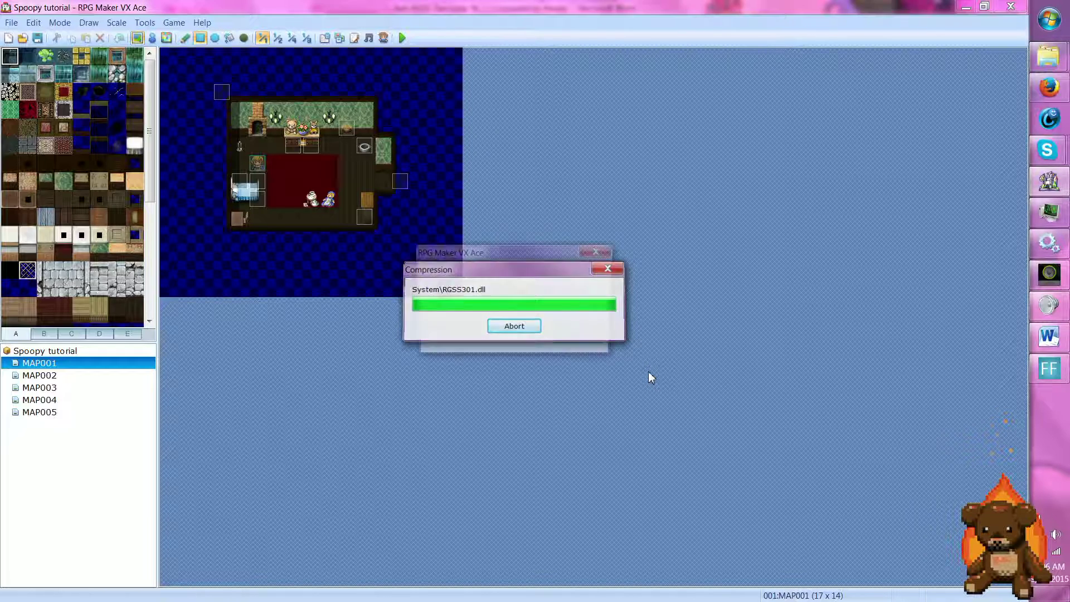
click(584, 338)
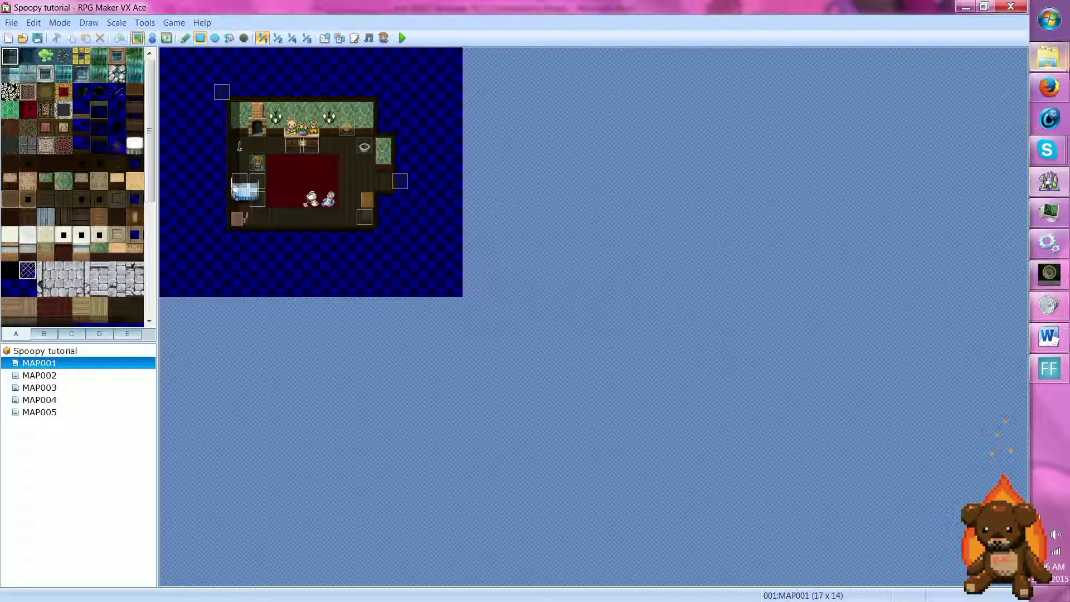
Go to Documents\RPGVXAce and launch the Spoopy tutorial self-extracting package.
mouse_move(1062, 59)
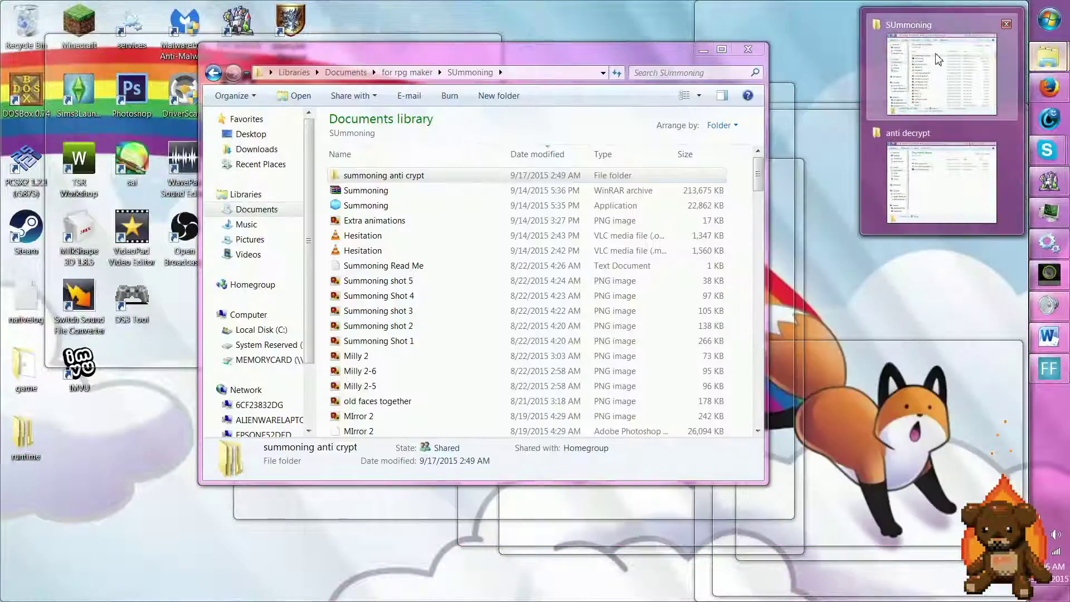
click(940, 60)
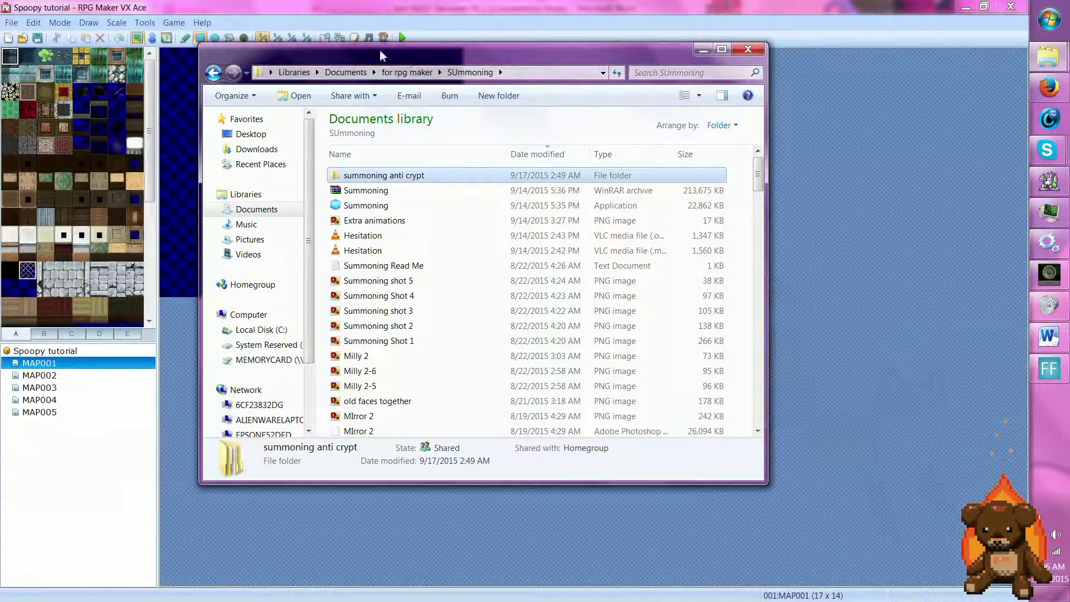
click(346, 72)
double_click(359, 174)
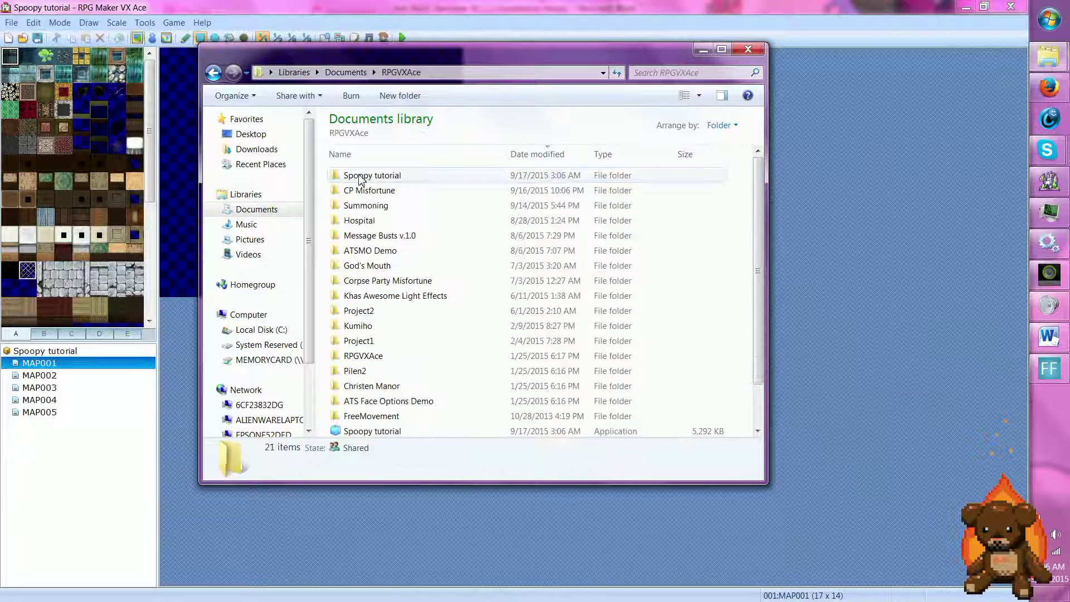
double_click(359, 176)
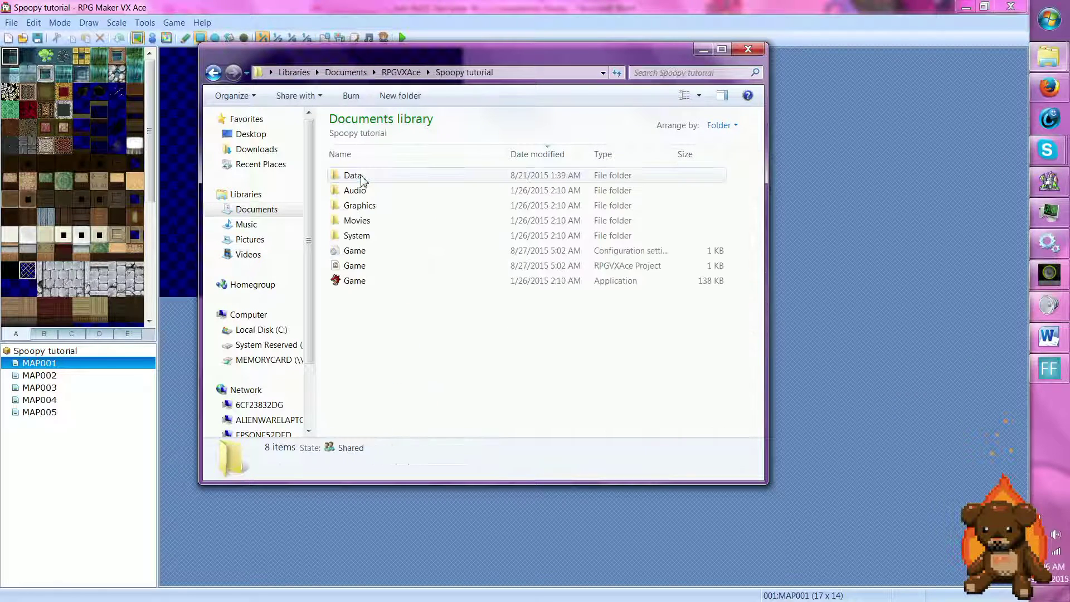
click(401, 72)
scroll(401, 372, down, 1)
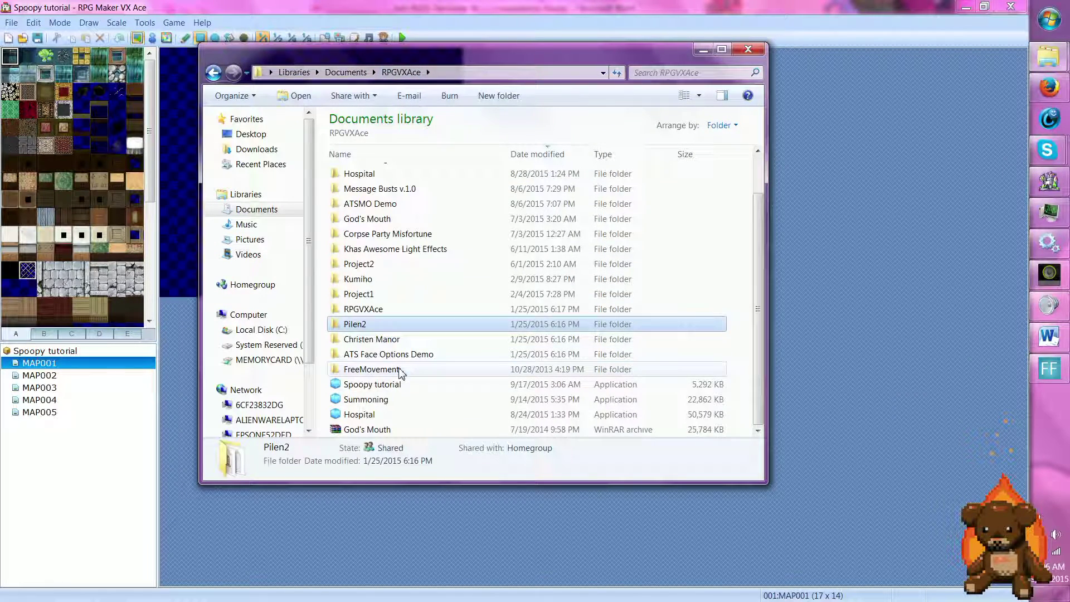
double_click(365, 384)
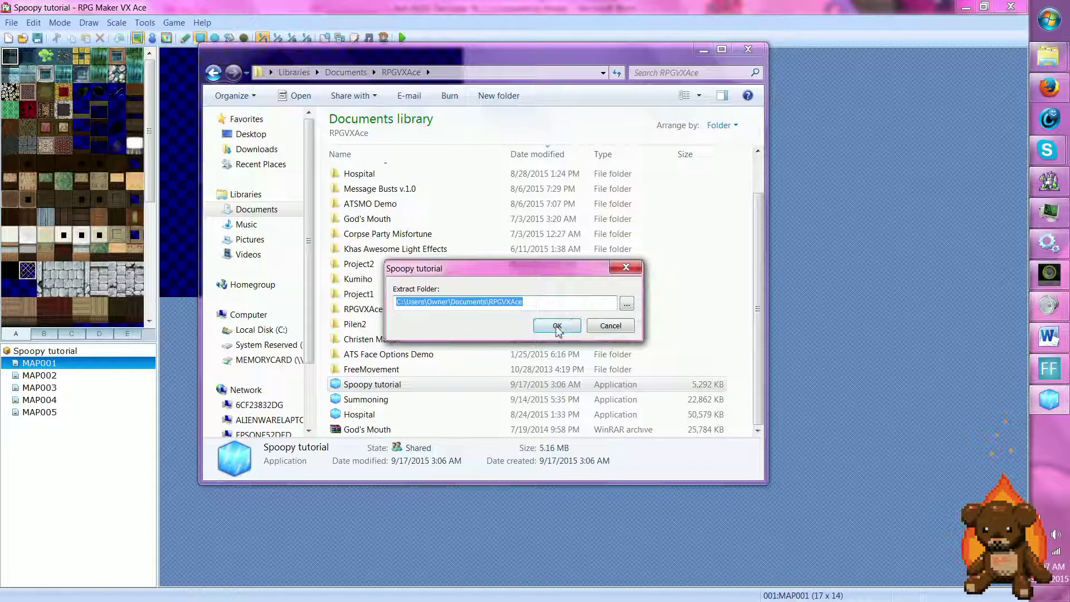
Set the extract folder to anti decrypt under for rpg maker and extract the game.
click(626, 303)
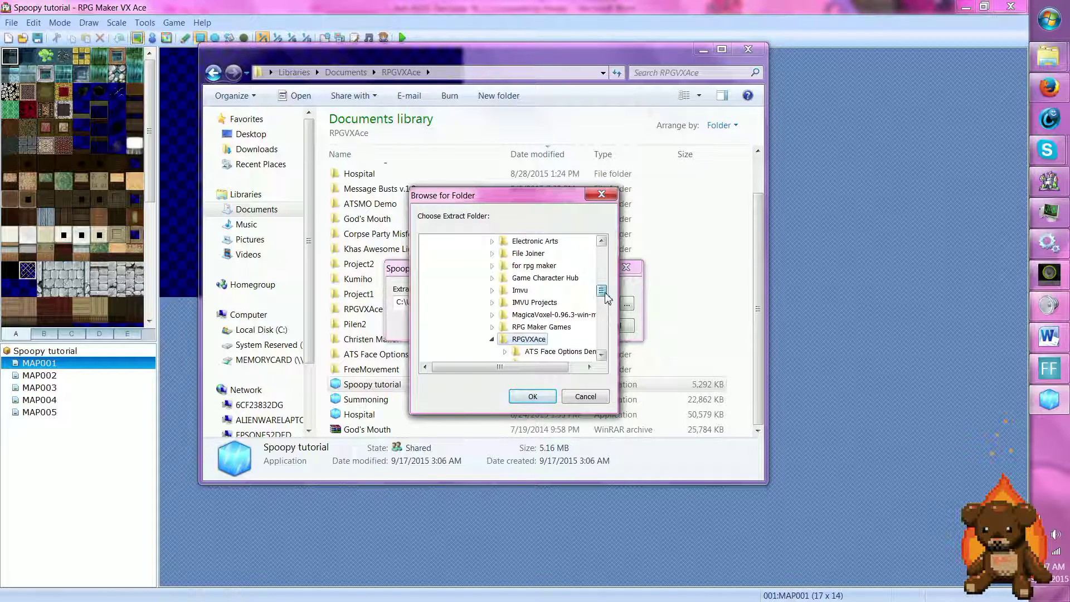
drag(603, 308, 603, 296)
click(521, 279)
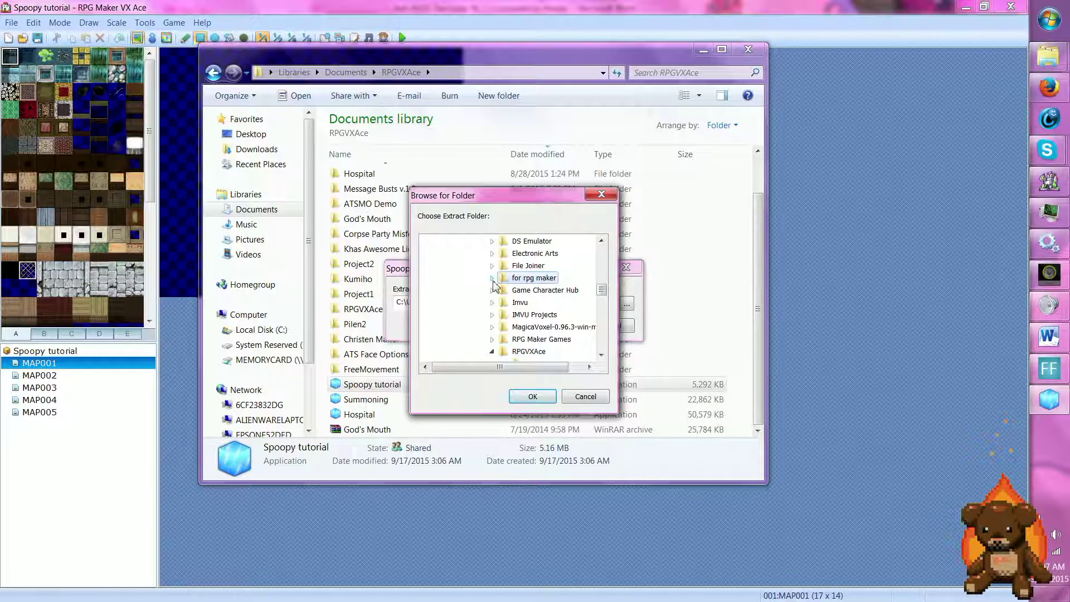
click(492, 279)
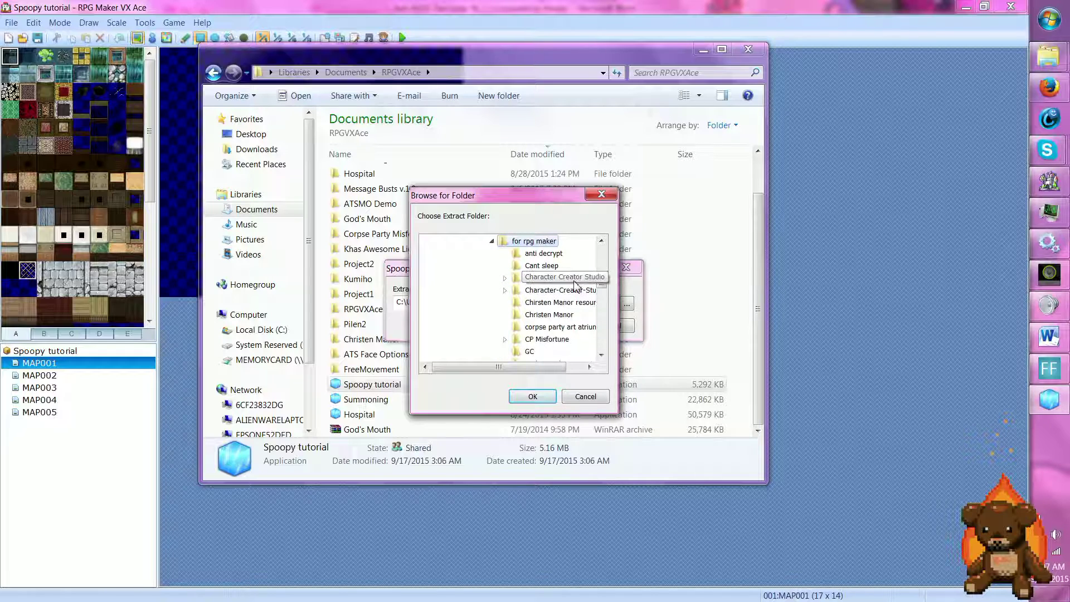
scroll(606, 286, down, 3)
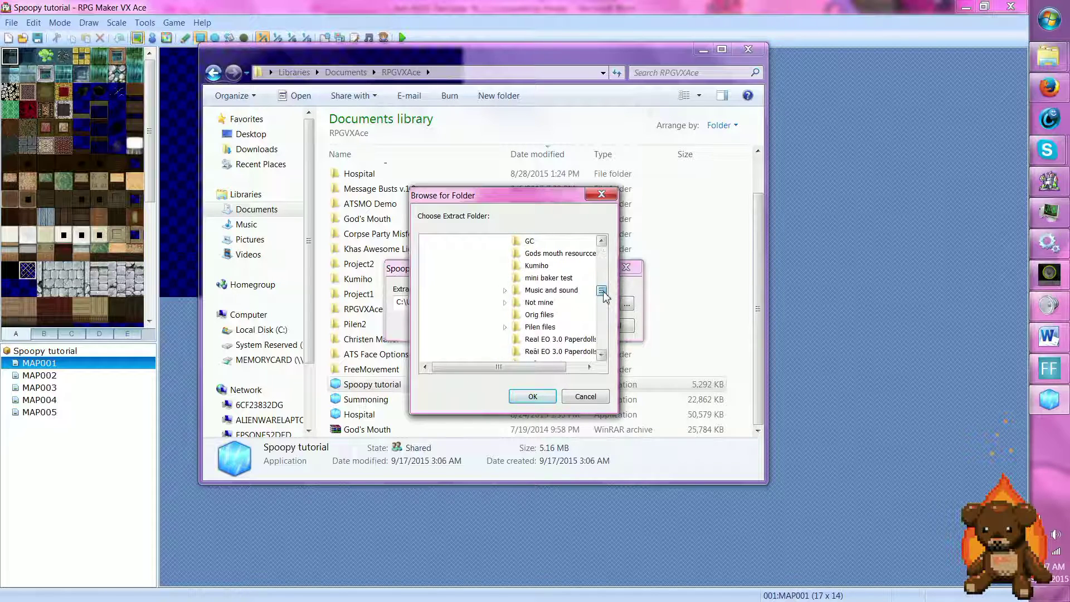
scroll(610, 287, up, 4)
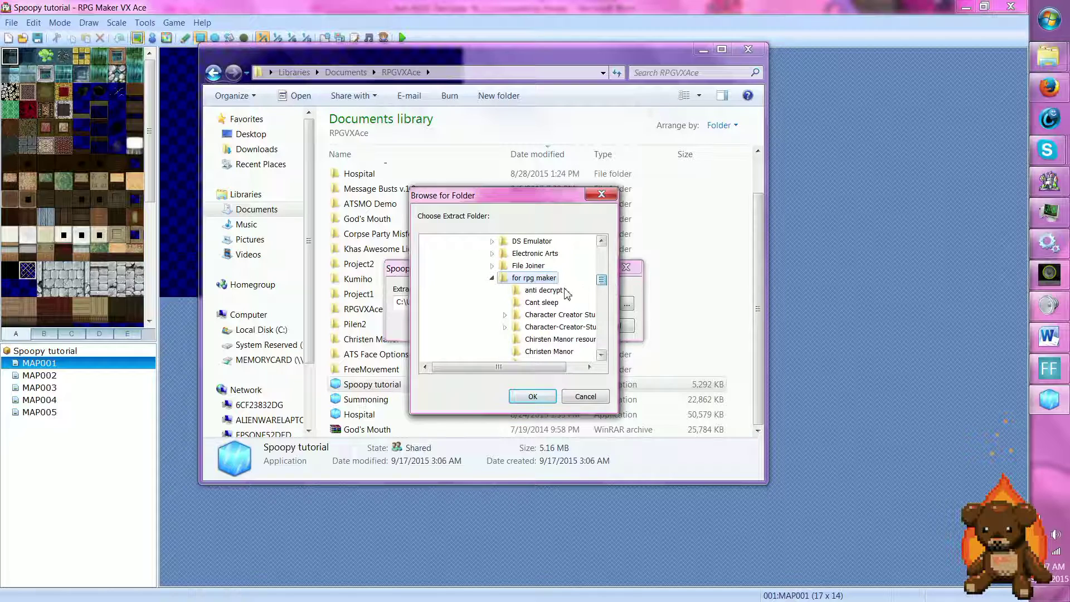
click(549, 290)
click(531, 397)
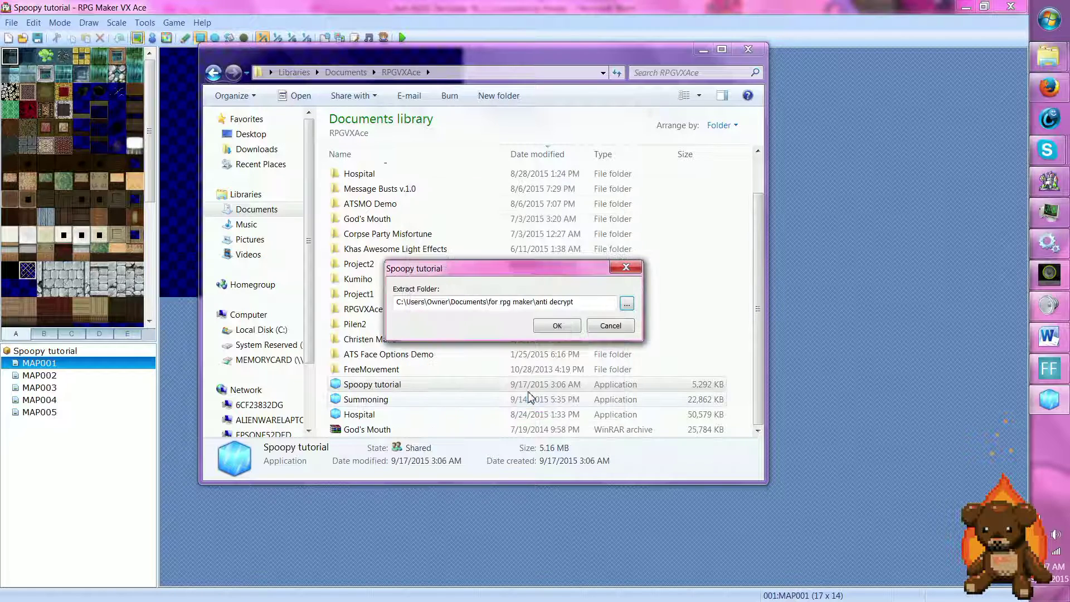
click(567, 328)
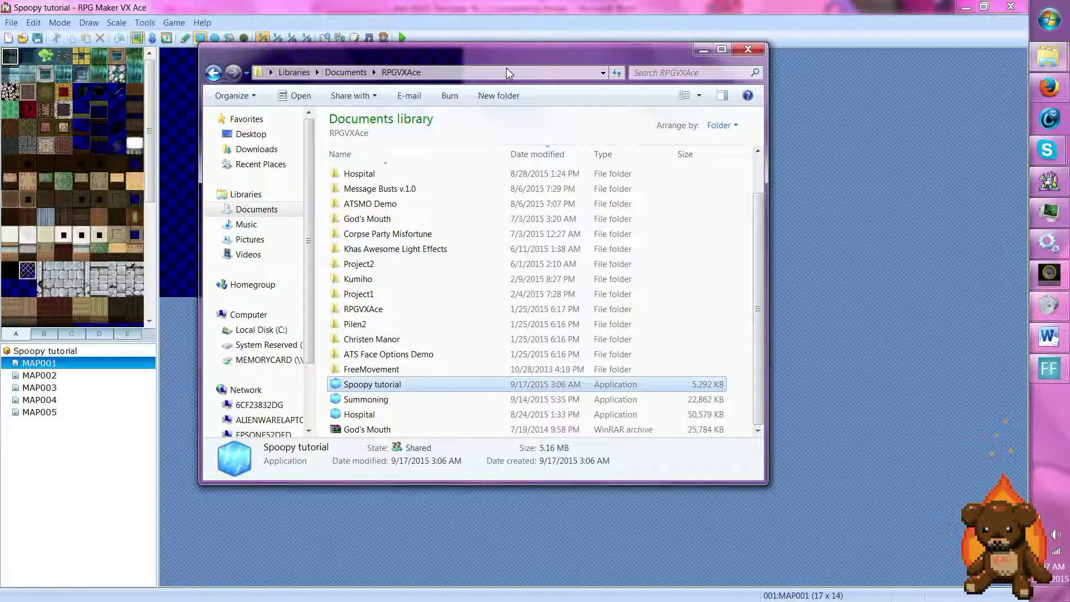
Bring the anti decrypt folder window forward, hide RPGVXAce, and centre it.
click(1036, 64)
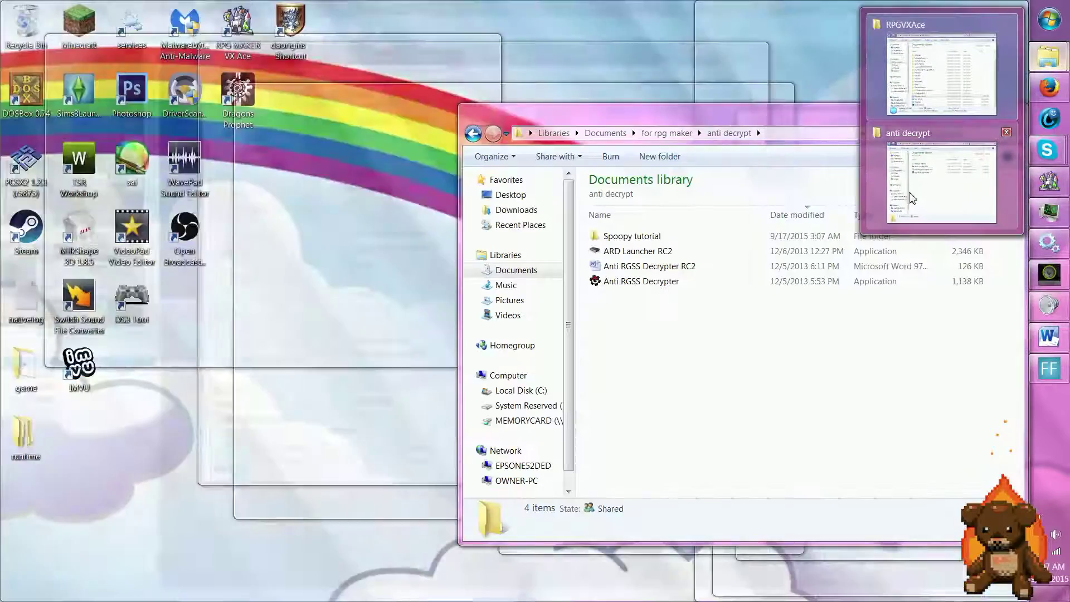
click(940, 178)
click(701, 51)
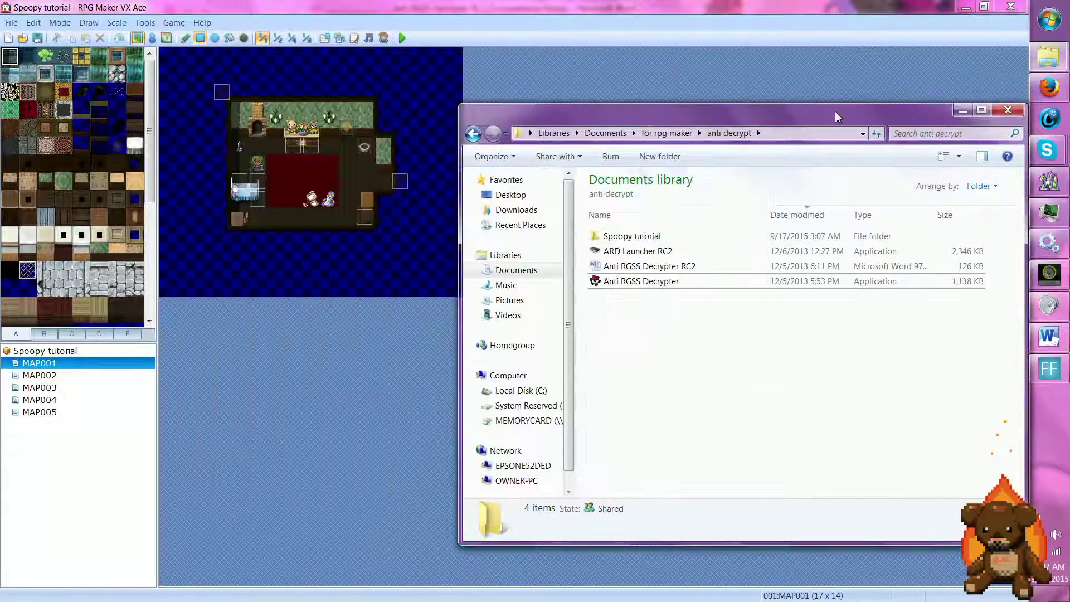
drag(834, 111, 678, 95)
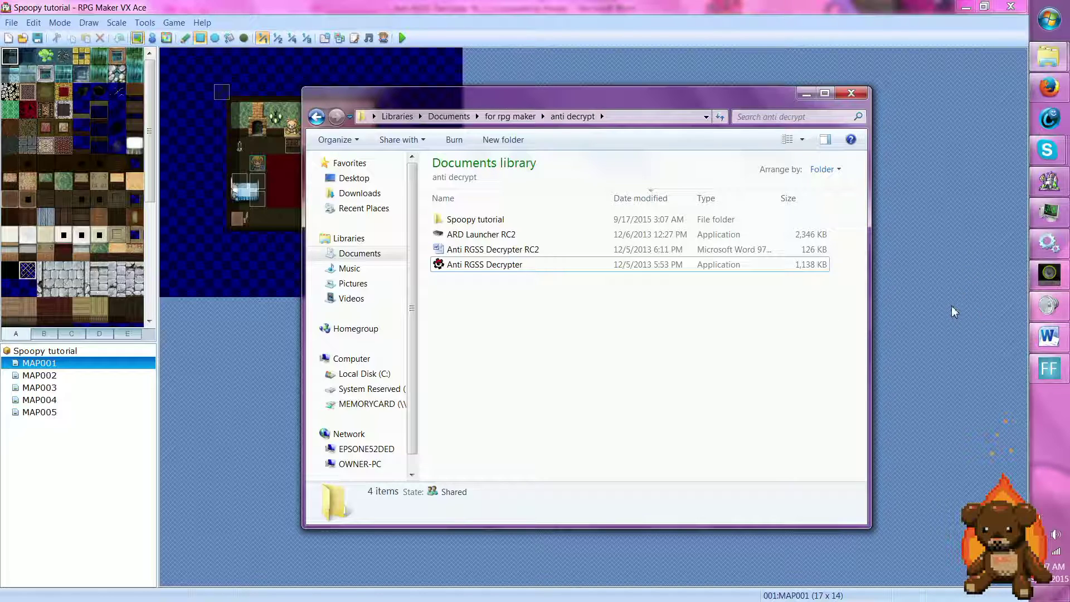
Scroll through the Anti RGSS Decrypter RC2 instructions in Word to read the encryption steps.
click(1058, 336)
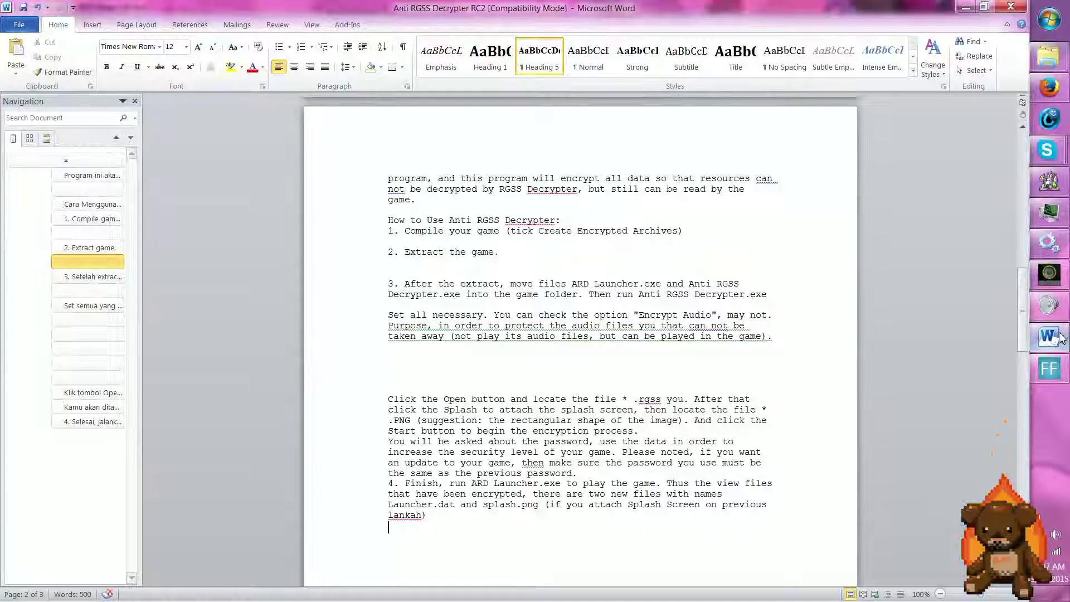
drag(1021, 278, 1015, 166)
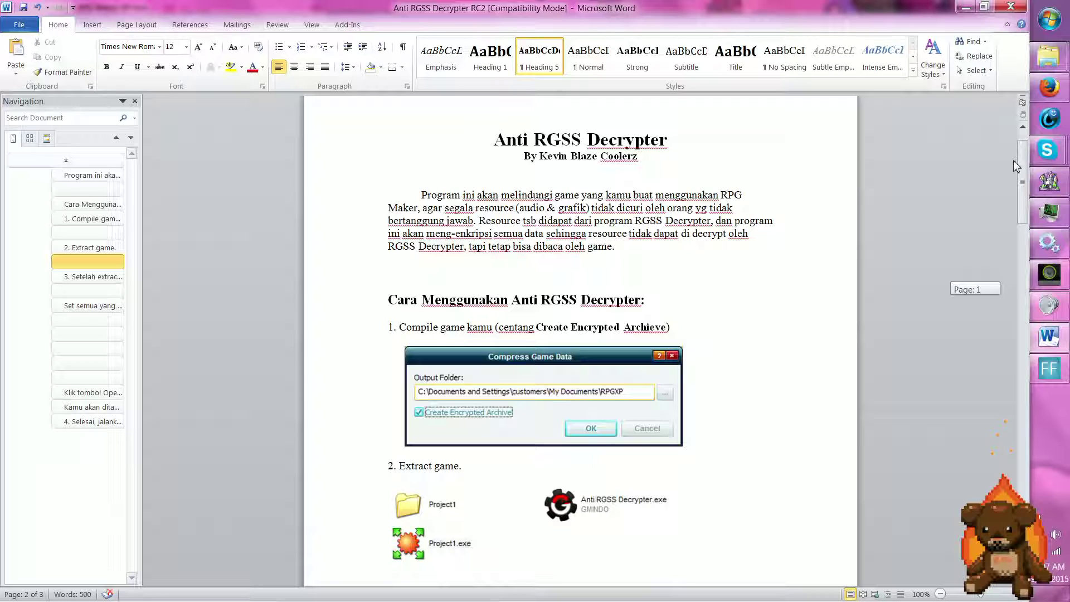
drag(1013, 160, 1011, 181)
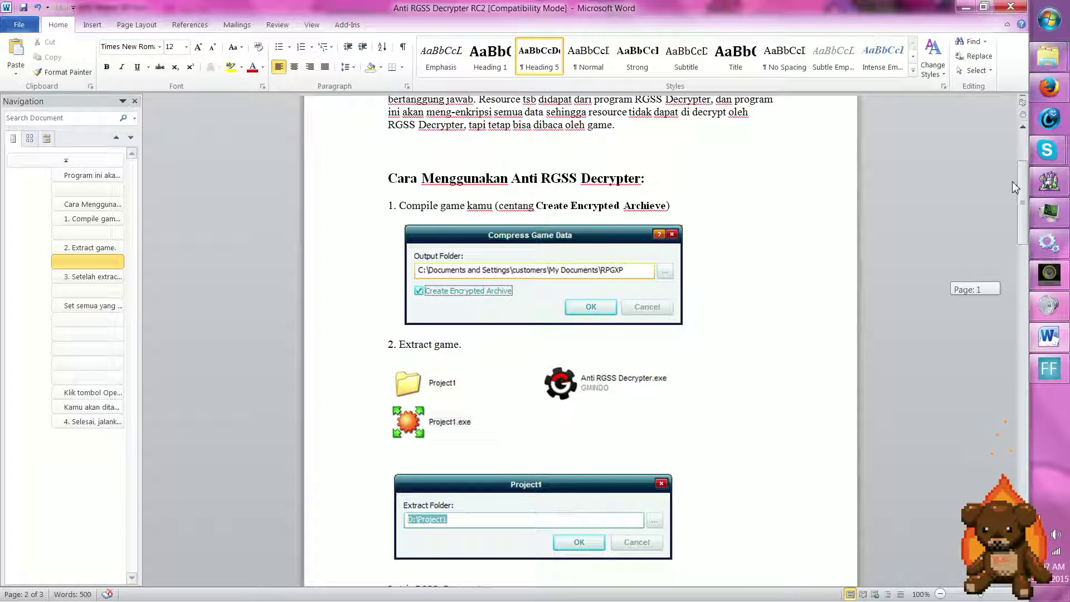
drag(1012, 181, 1008, 166)
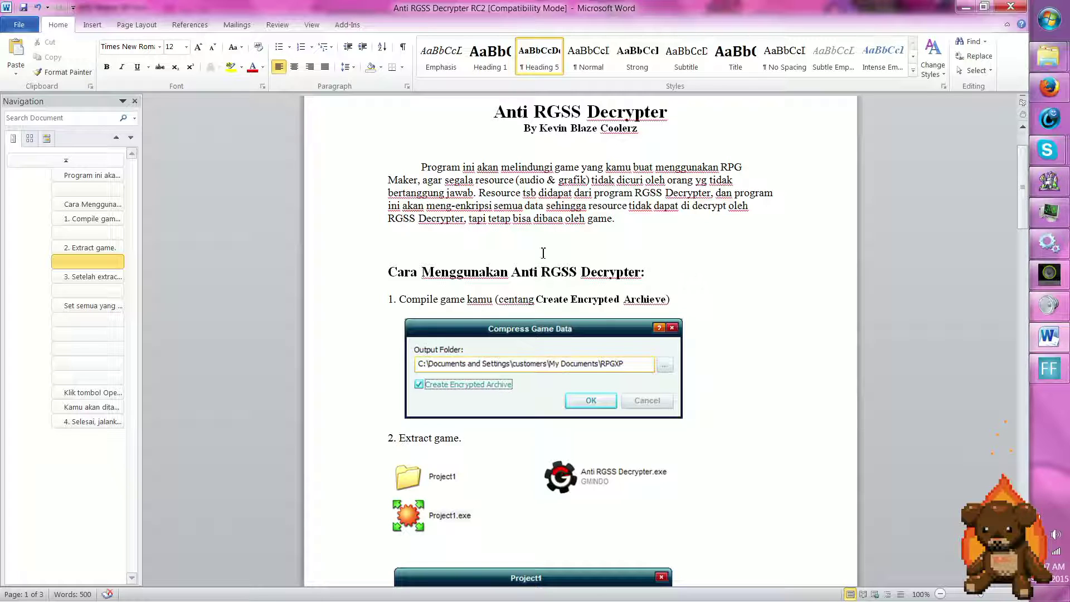
drag(1020, 177, 1046, 301)
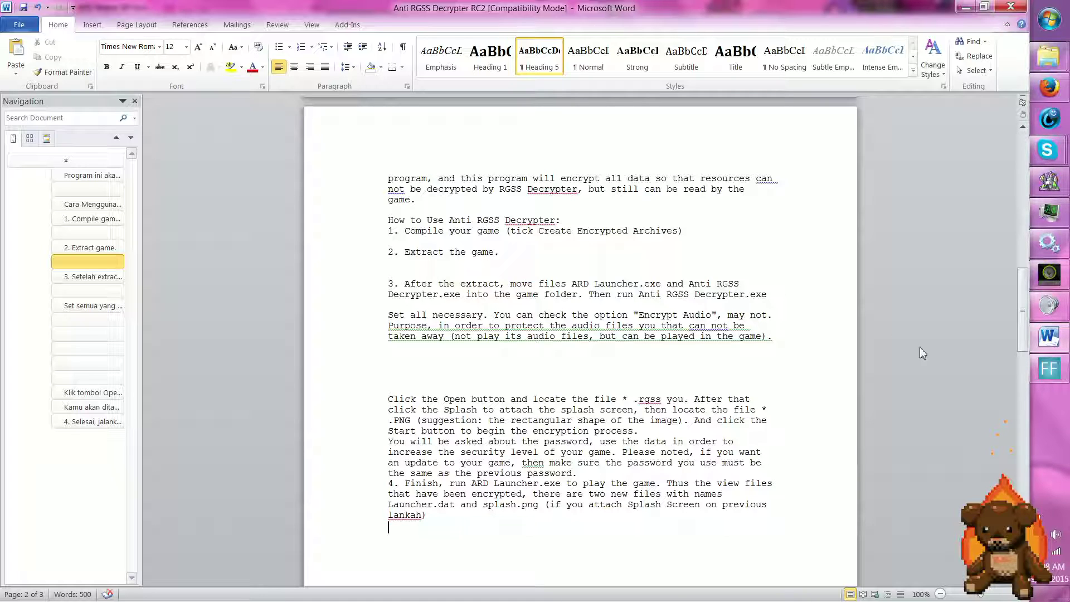
Copy Anti RGSS Decrypter and ARD Launcher RC2 into the Spoopy tutorial folder.
mouse_move(1047, 56)
click(911, 173)
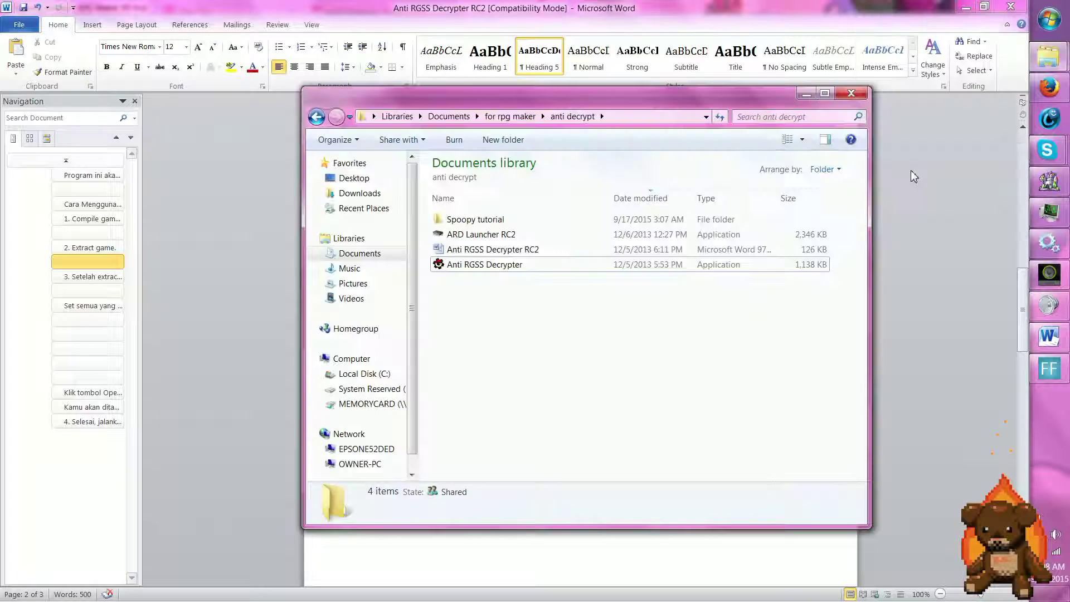
click(479, 267)
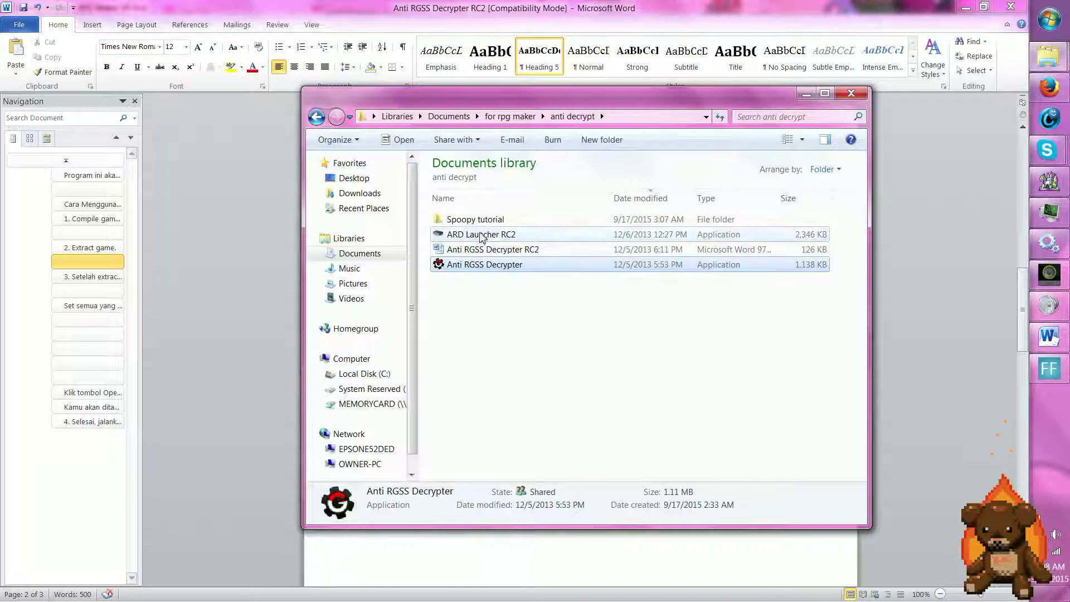
ctrl+click(483, 237)
drag(482, 238, 485, 222)
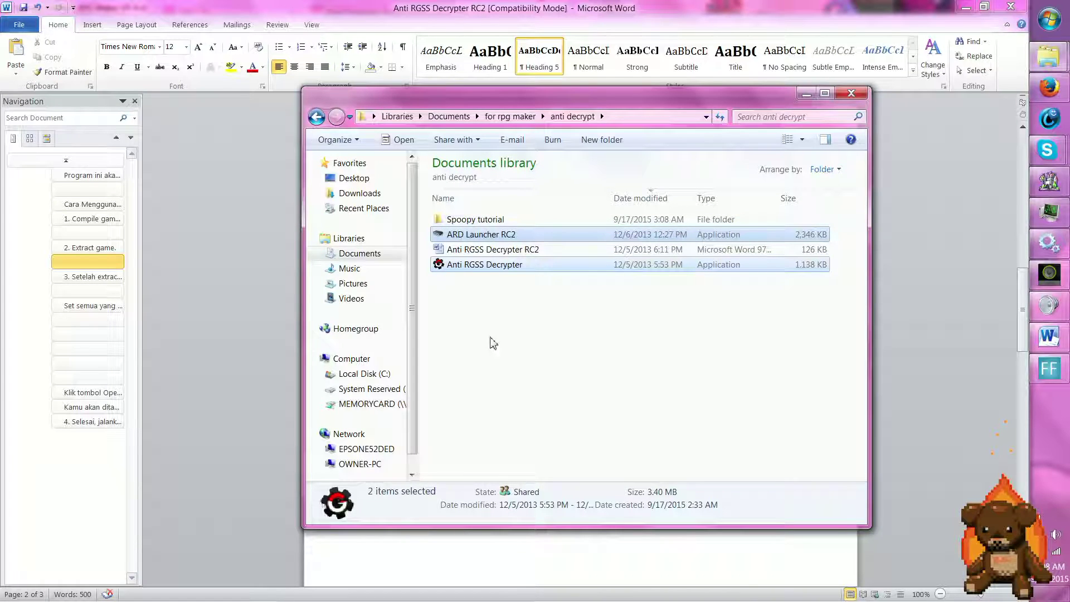
Open the Spoopy tutorial folder, test-run Game, then close the game window.
double_click(476, 220)
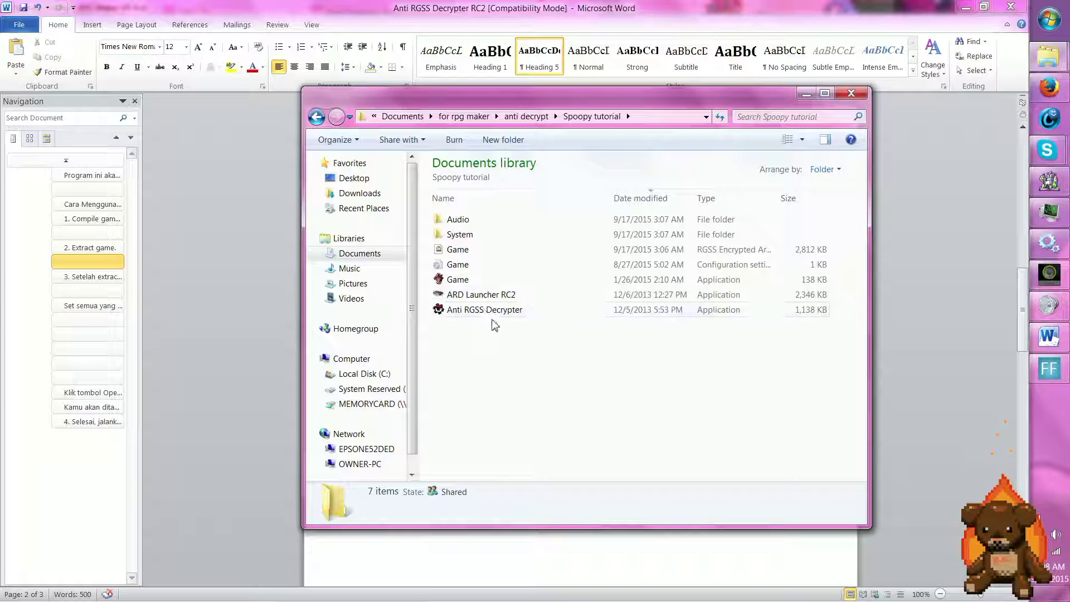
click(469, 284)
double_click(469, 285)
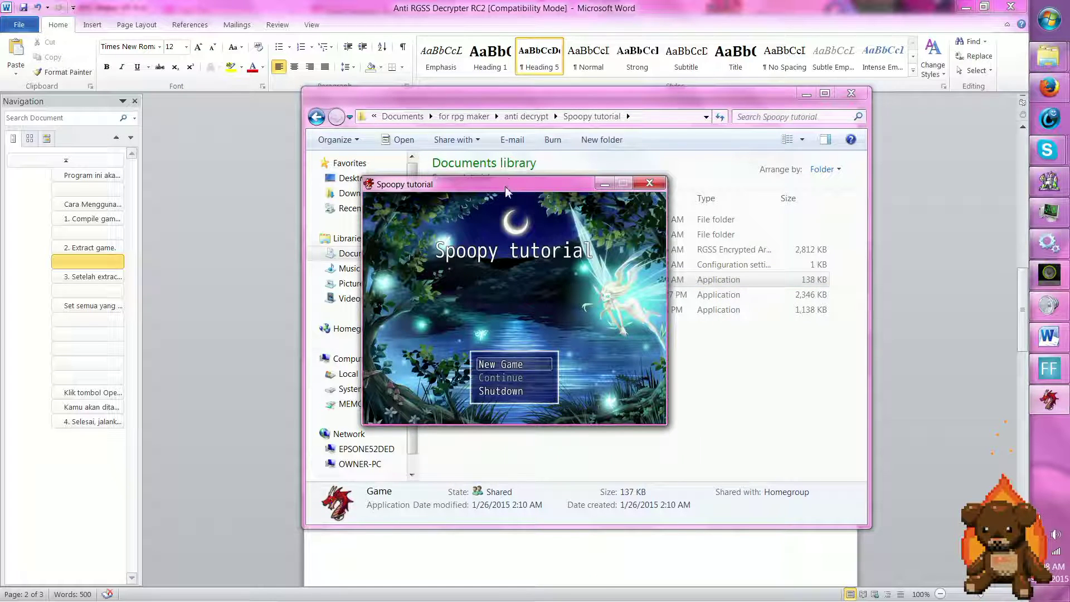
drag(510, 184, 543, 170)
click(689, 173)
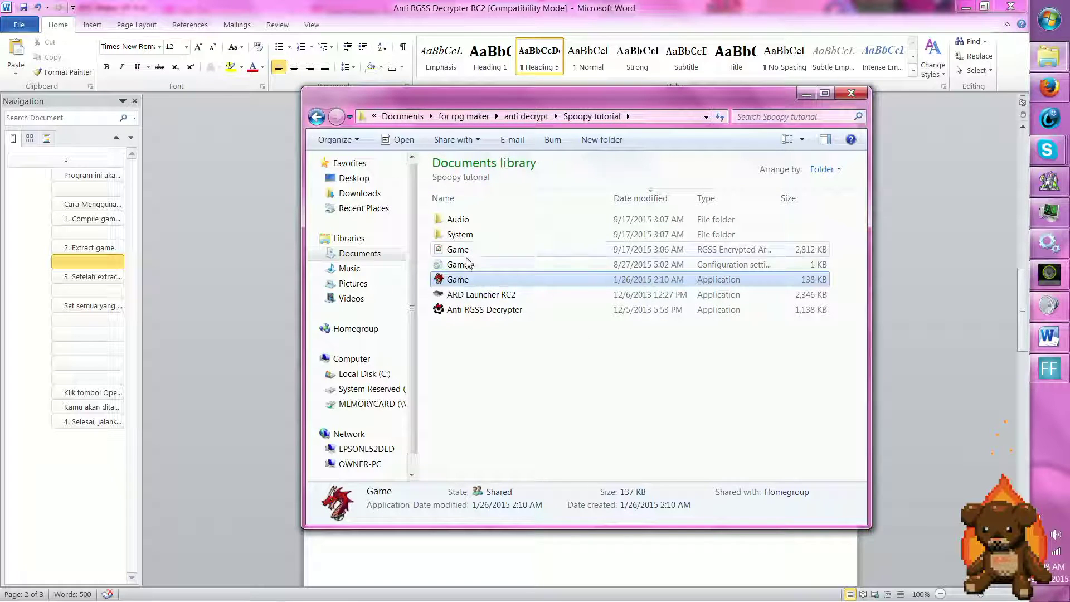
click(471, 311)
Launch Anti RGSS Decrypter, enable audio encryption, and load the Game encrypted data file.
double_click(470, 311)
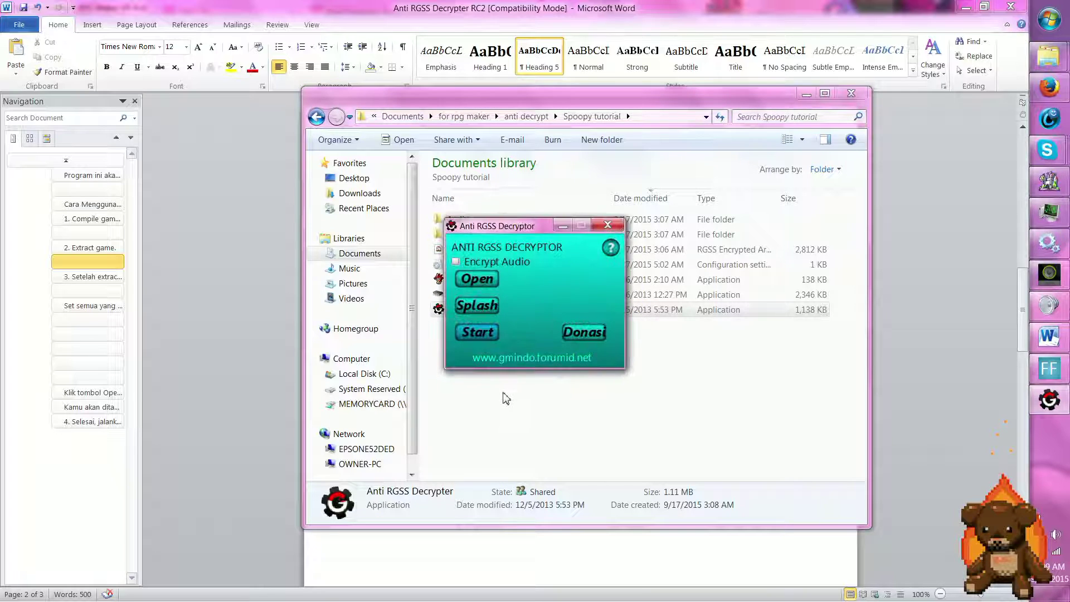
click(496, 262)
click(478, 277)
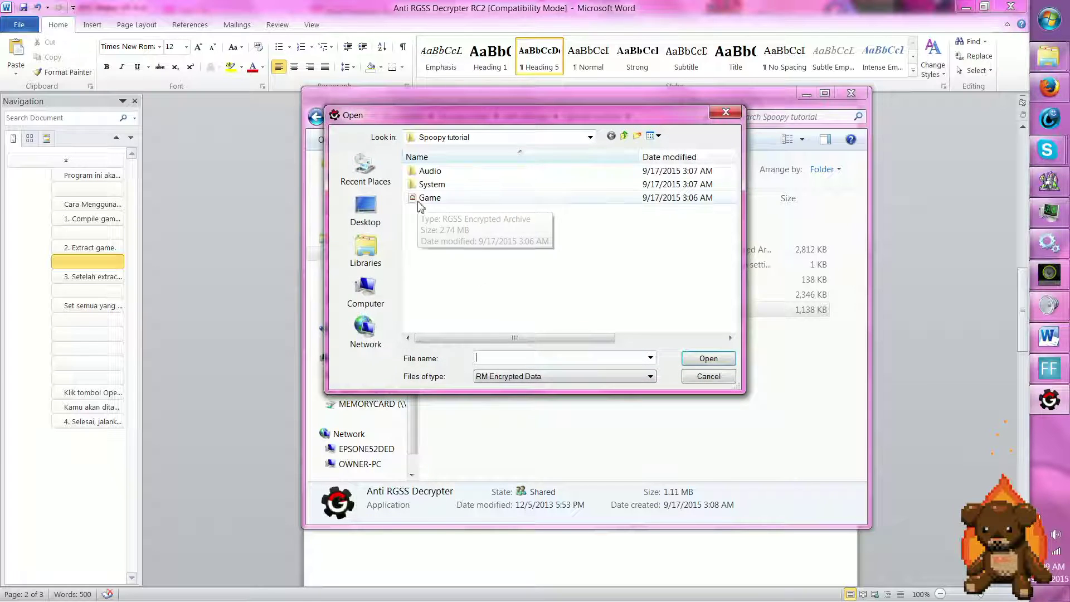
click(420, 199)
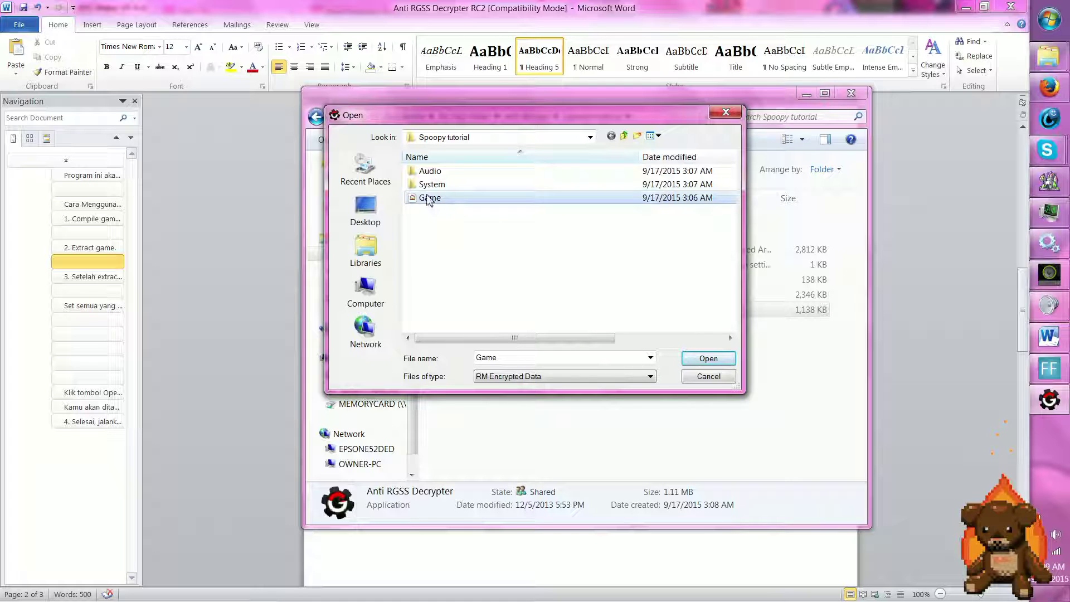
drag(486, 119, 226, 272)
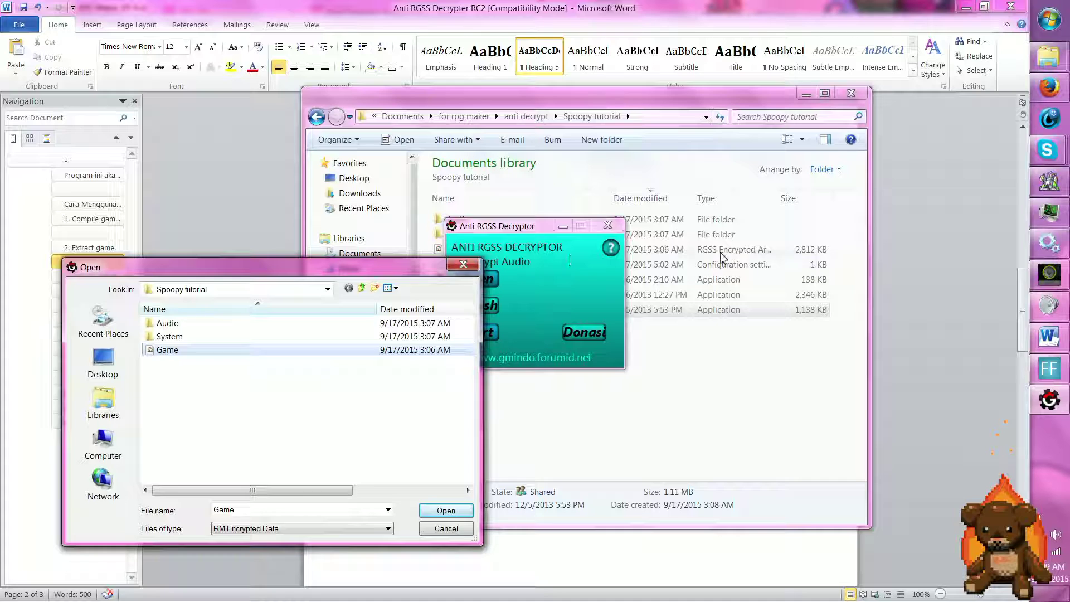
drag(355, 270, 668, 161)
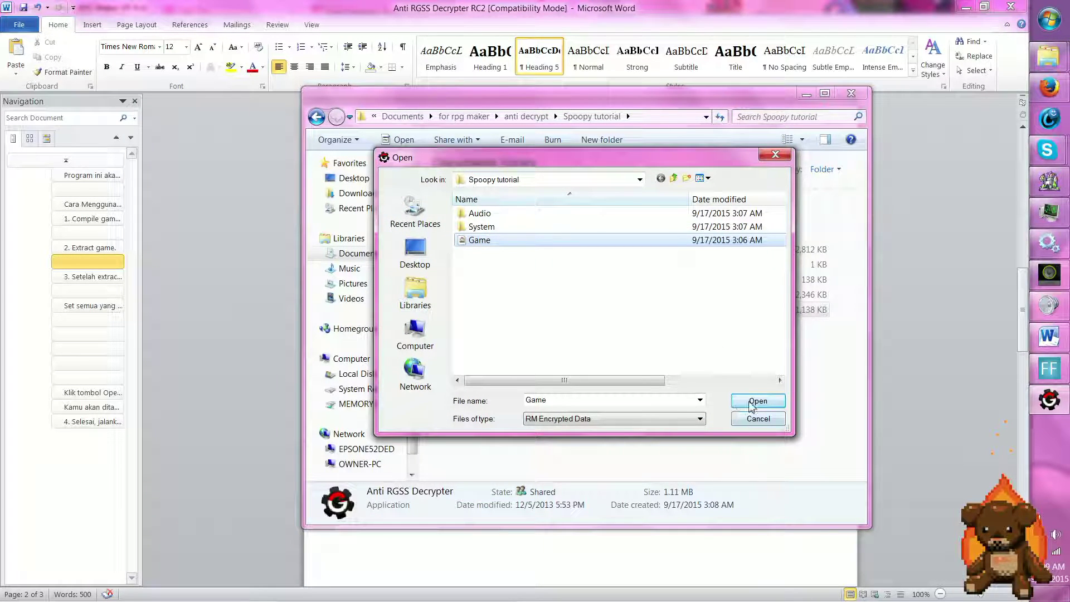
click(757, 402)
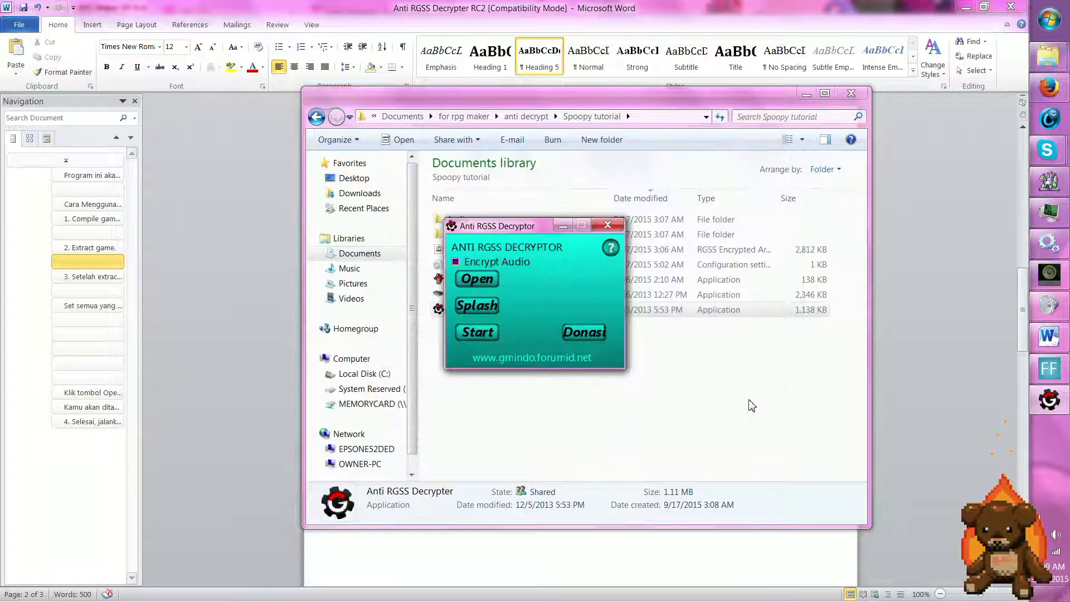
Browse for a splash image, check the accepted PNG type, and close without choosing.
click(489, 306)
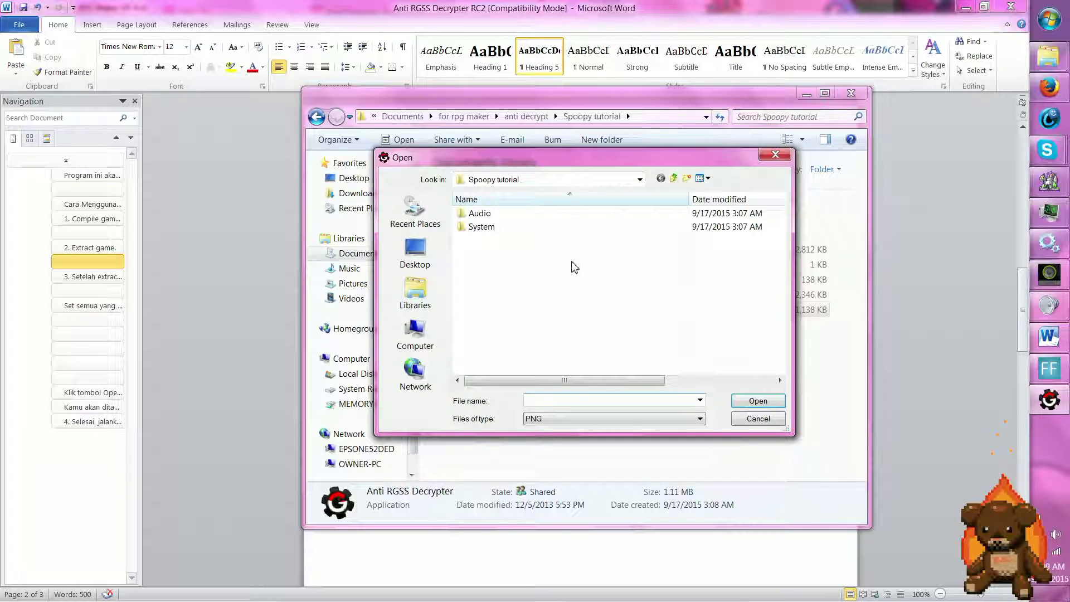
click(610, 418)
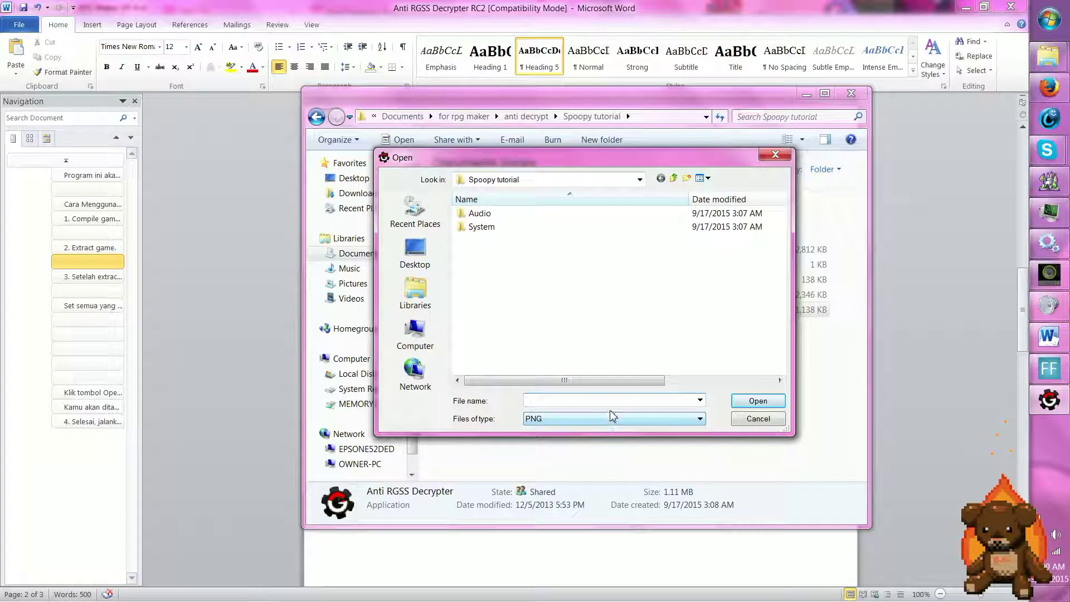
click(775, 155)
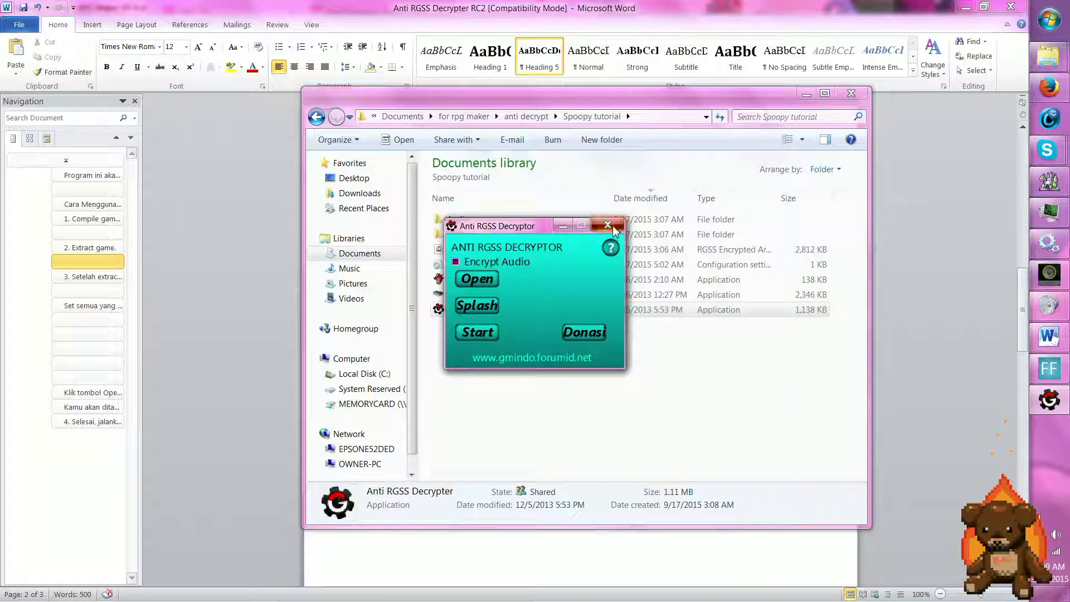
Run the encryption, accept the password and 'Selesai...' prompts, then close the tool.
click(478, 332)
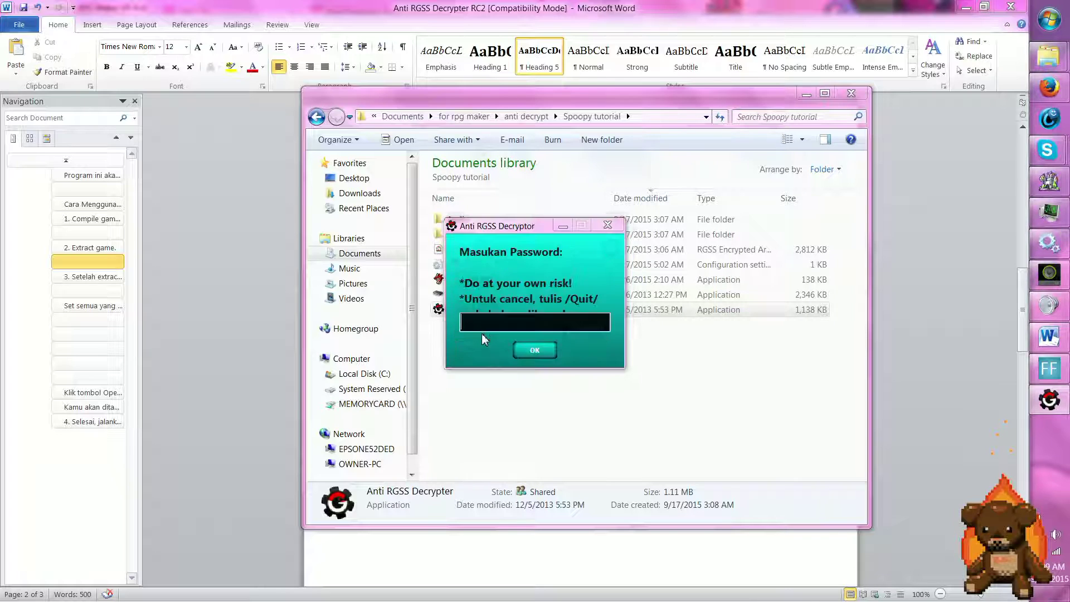
click(536, 350)
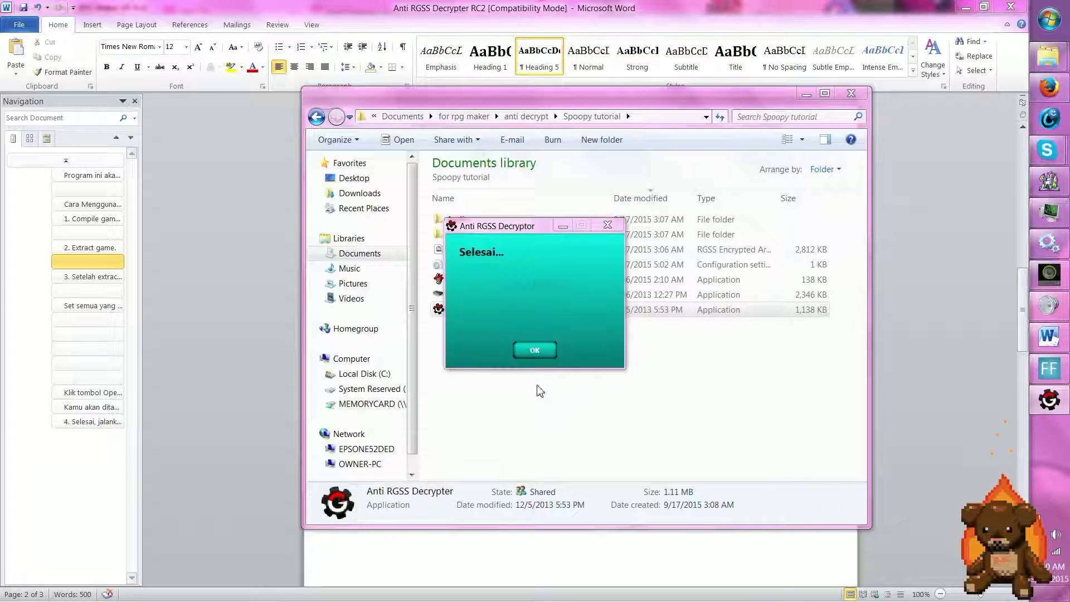
click(532, 350)
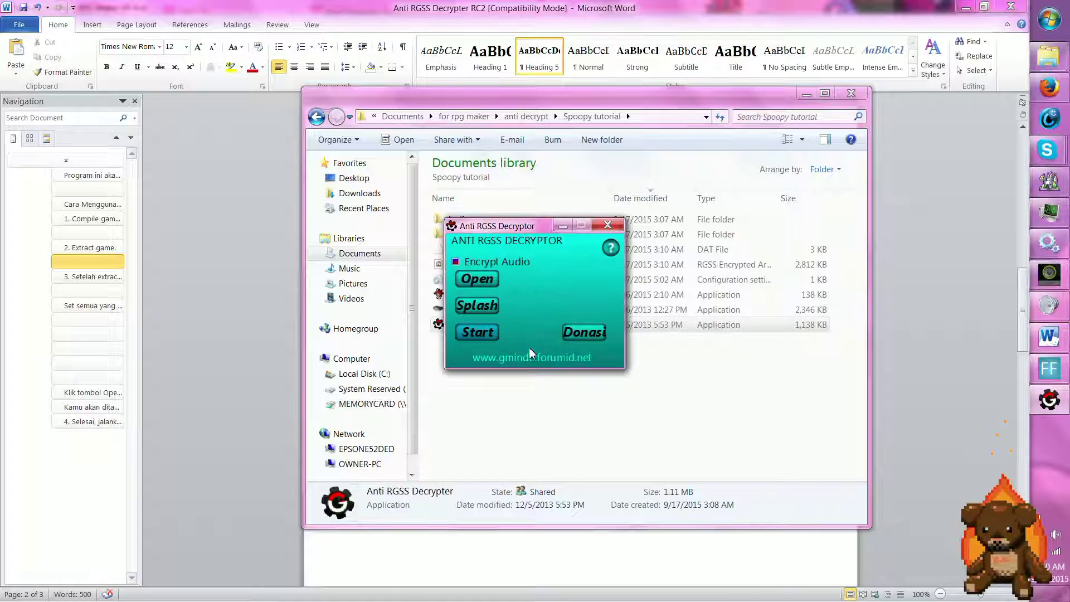
click(607, 226)
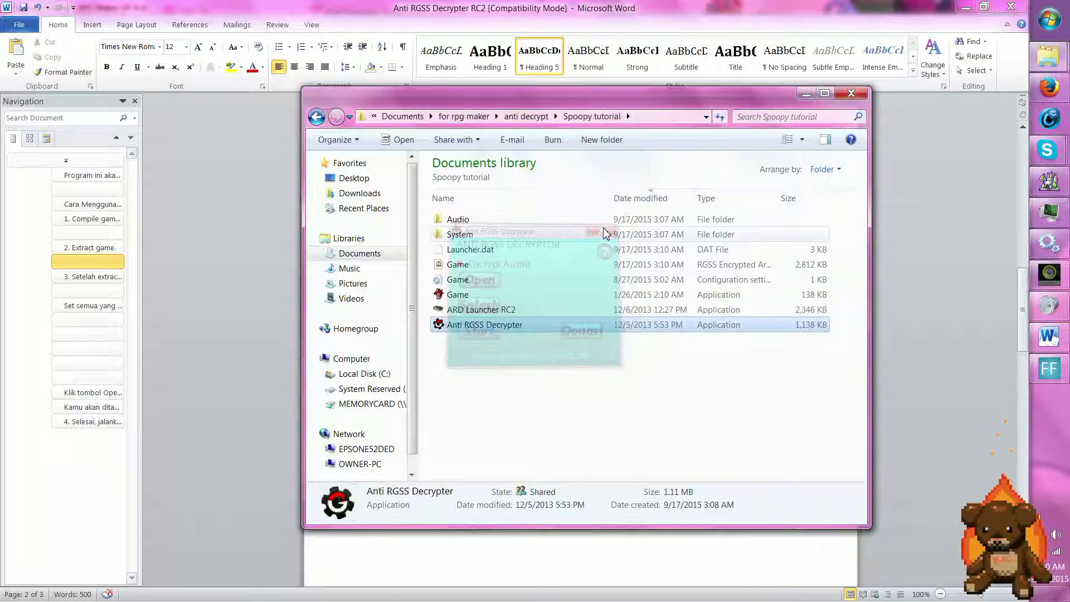
Run Game.exe directly, confirm it fails with 'Failed to load archive.', and dismiss the error.
click(493, 249)
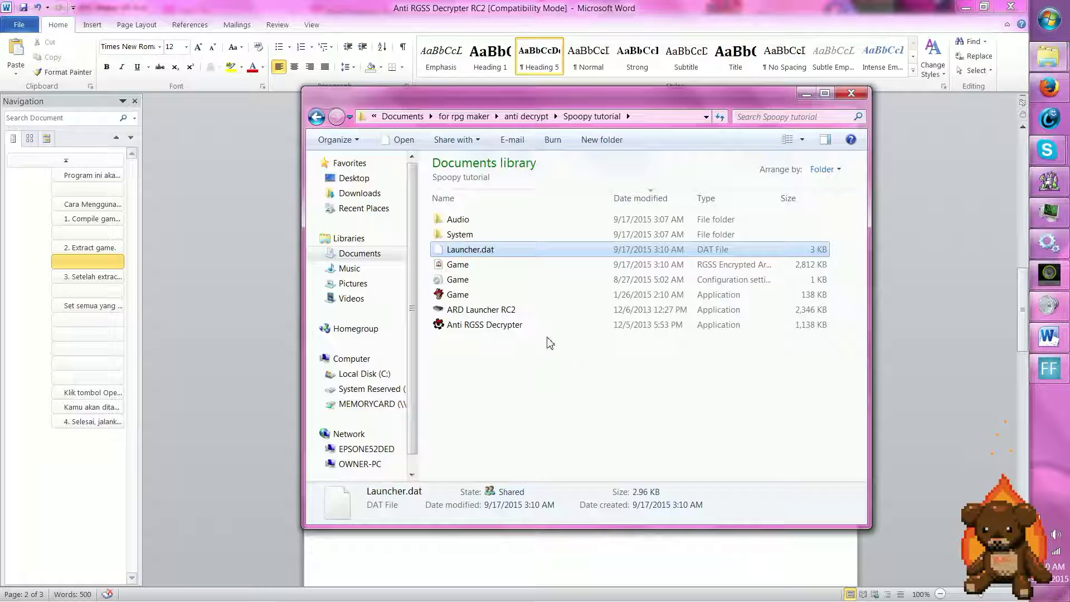
double_click(471, 295)
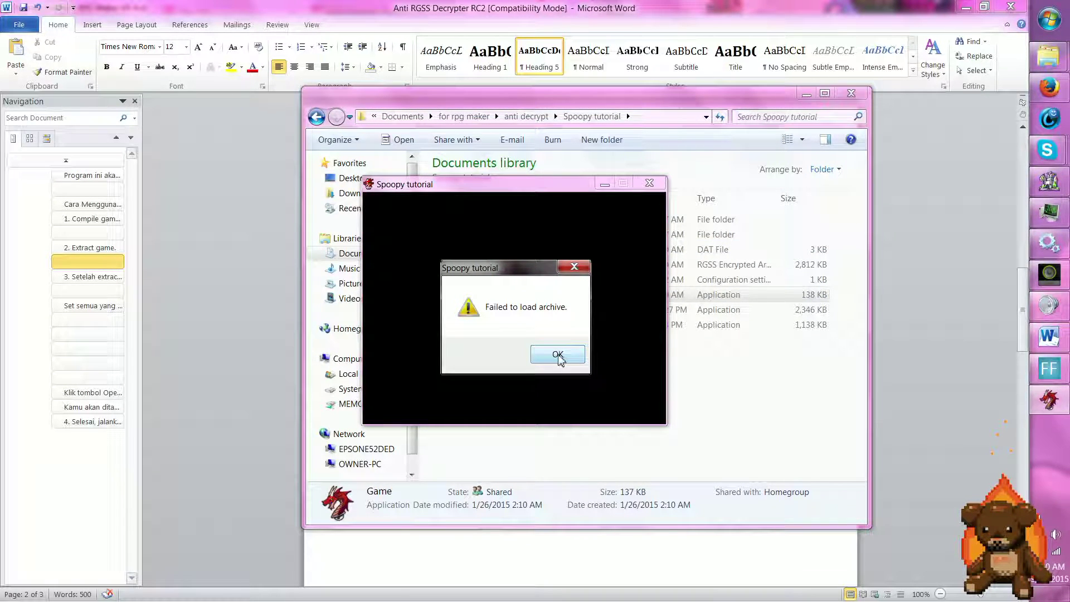
click(557, 355)
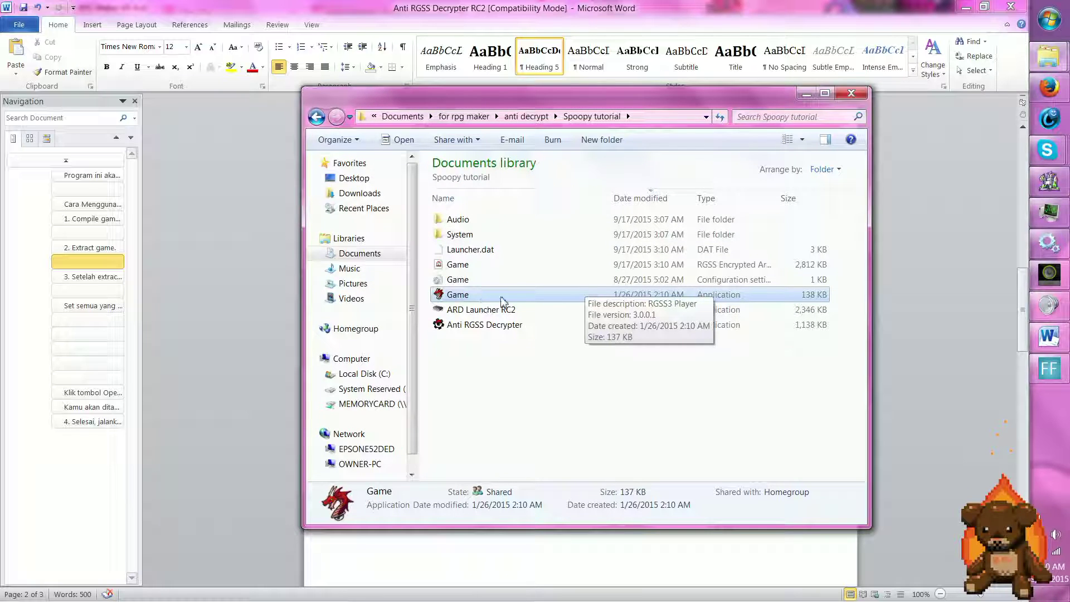
click(486, 313)
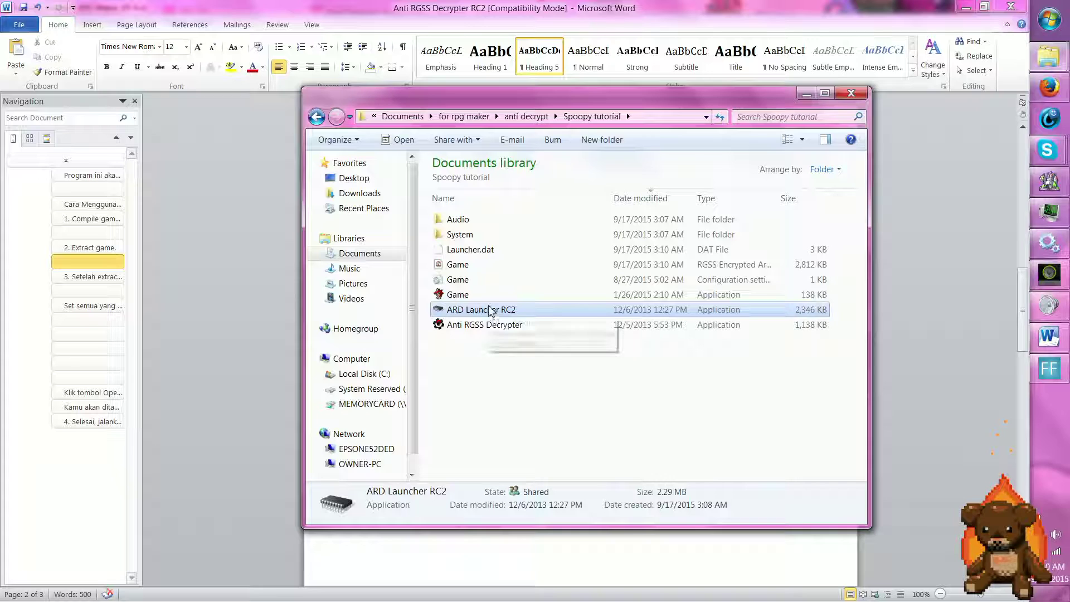
Run the game through ARD Launcher RC2, start New Game to reach the map, then close it.
double_click(536, 312)
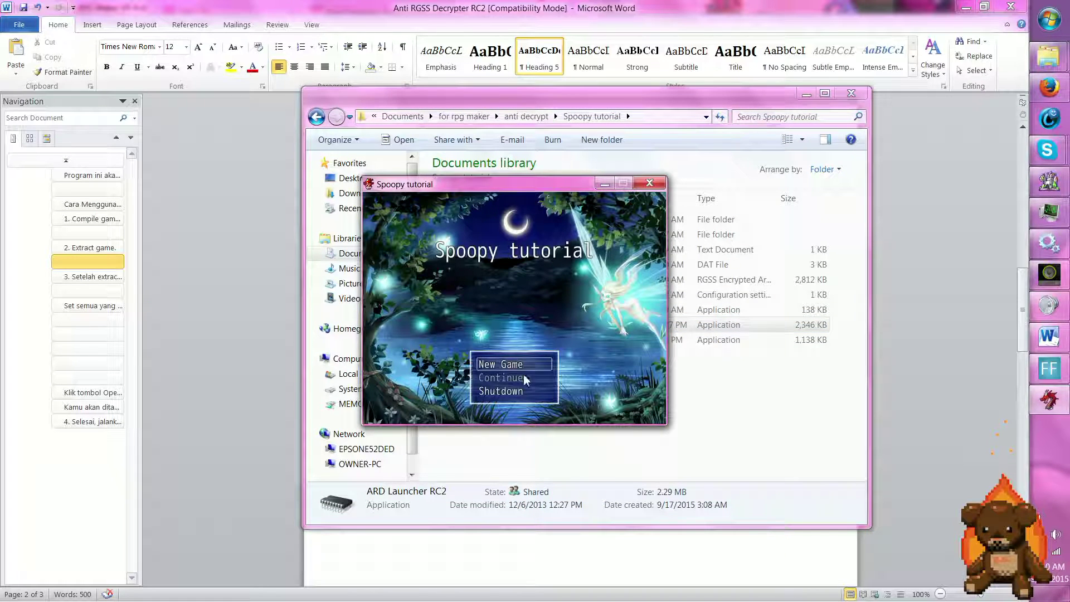
key(Return)
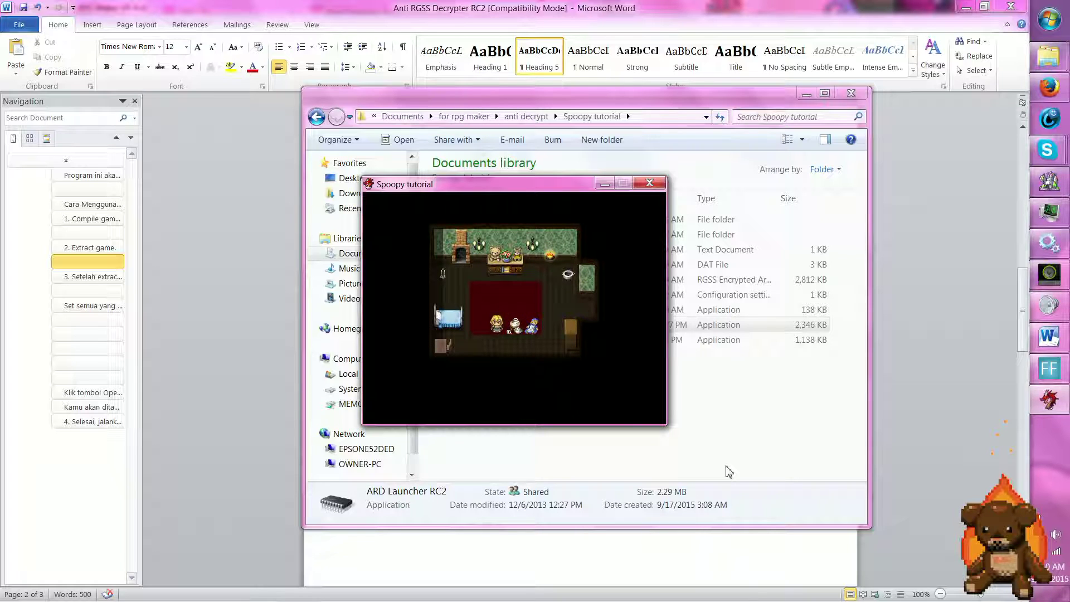
click(649, 183)
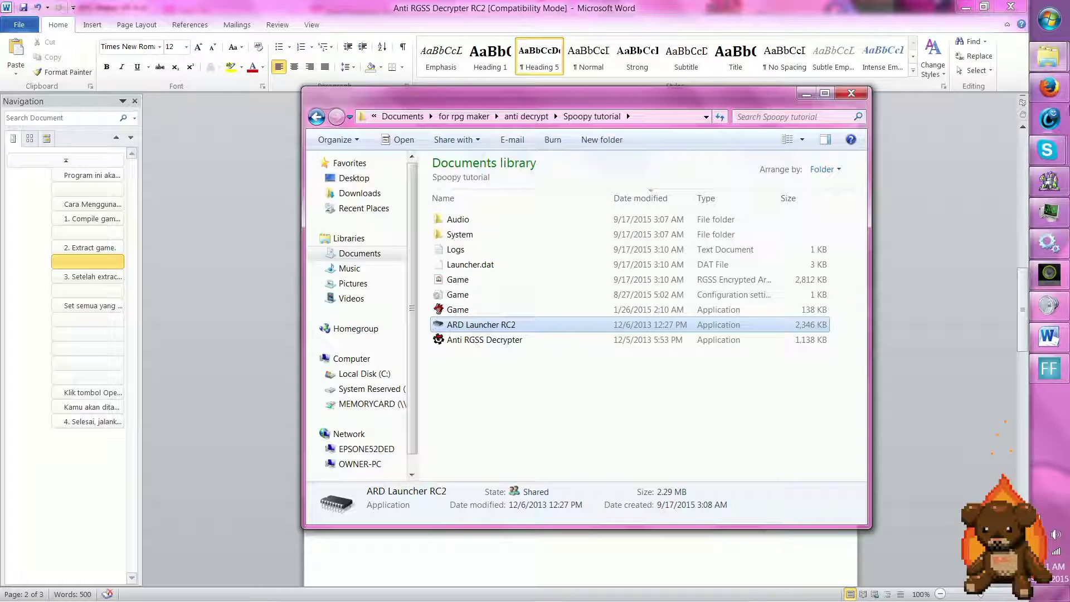
Show the '[Tools] Anti RGSS Decrypter' thread in Firefox, scrolled to the top of its first post.
click(1046, 95)
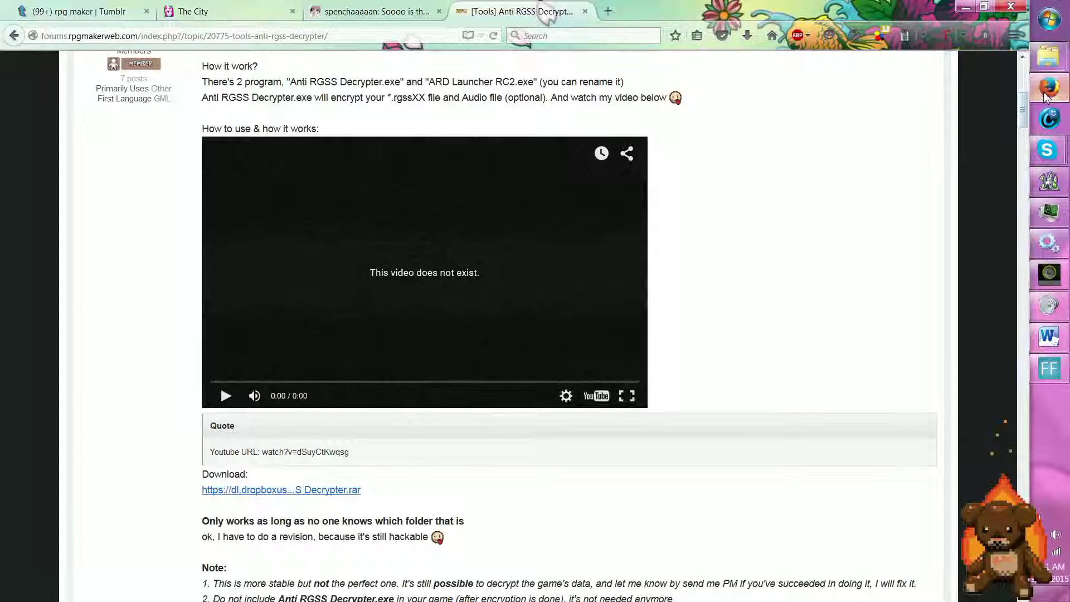
click(215, 17)
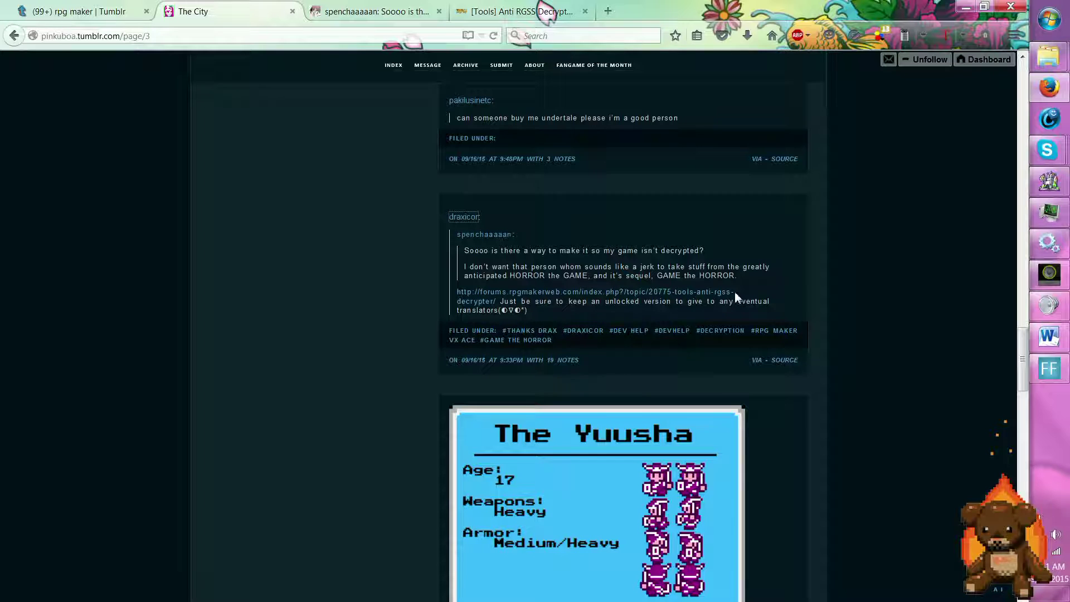
click(503, 15)
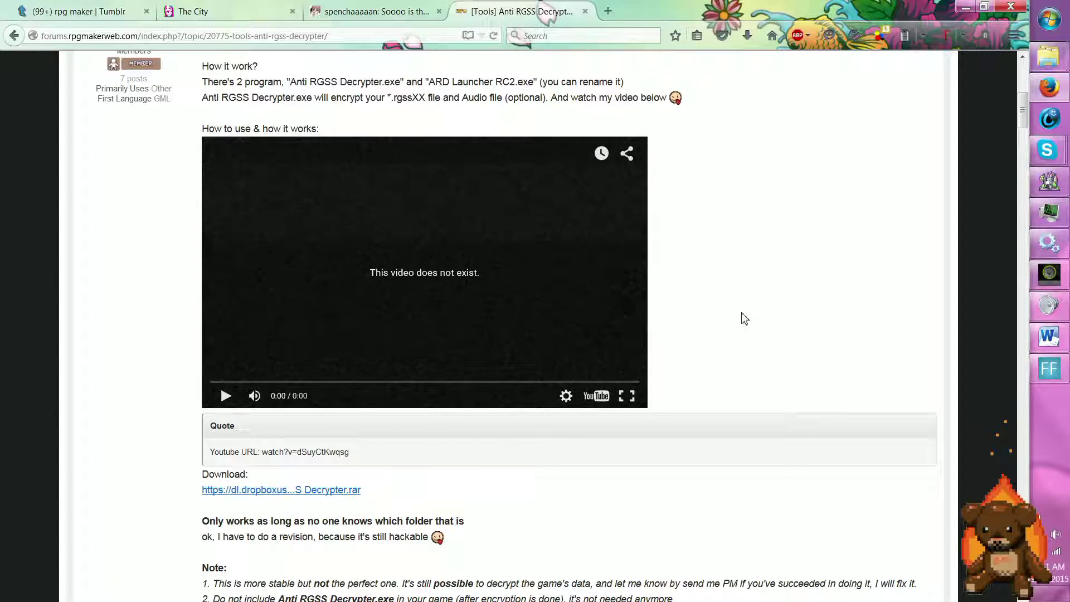
middle_click(737, 290)
click(737, 285)
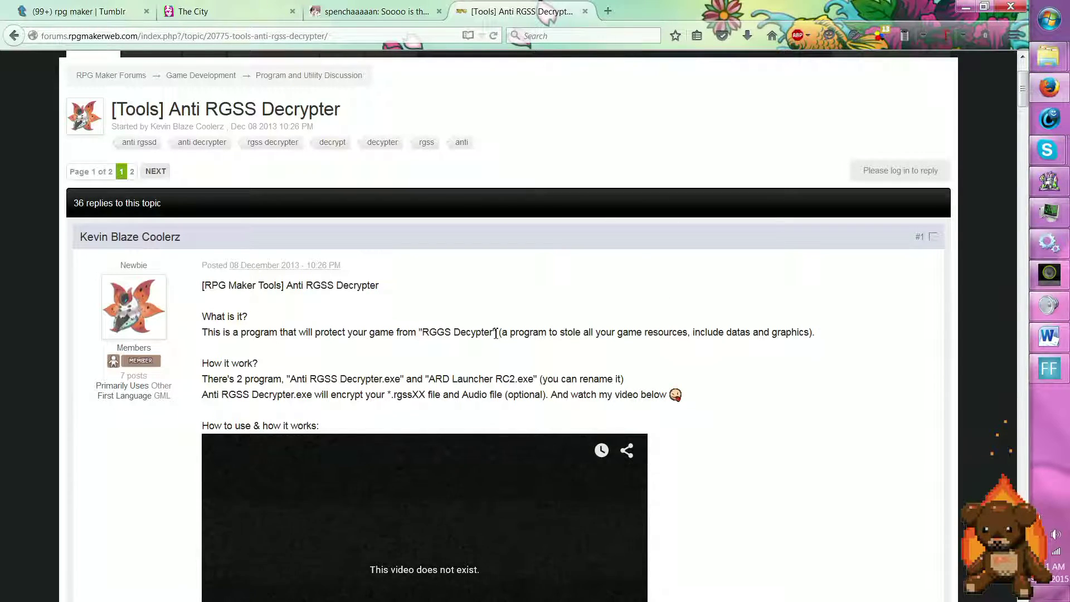
drag(496, 333, 422, 333)
click(501, 306)
mouse_move(487, 335)
mouse_down()
mouse_move(428, 333)
mouse_move(530, 334)
mouse_move(495, 337)
mouse_up()
click(421, 336)
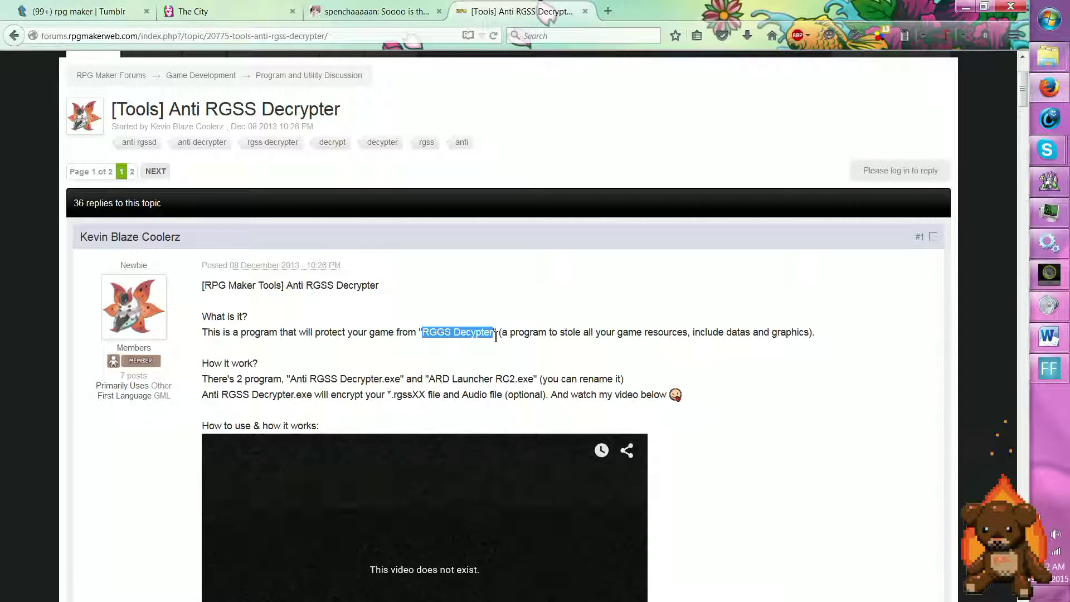
click(497, 303)
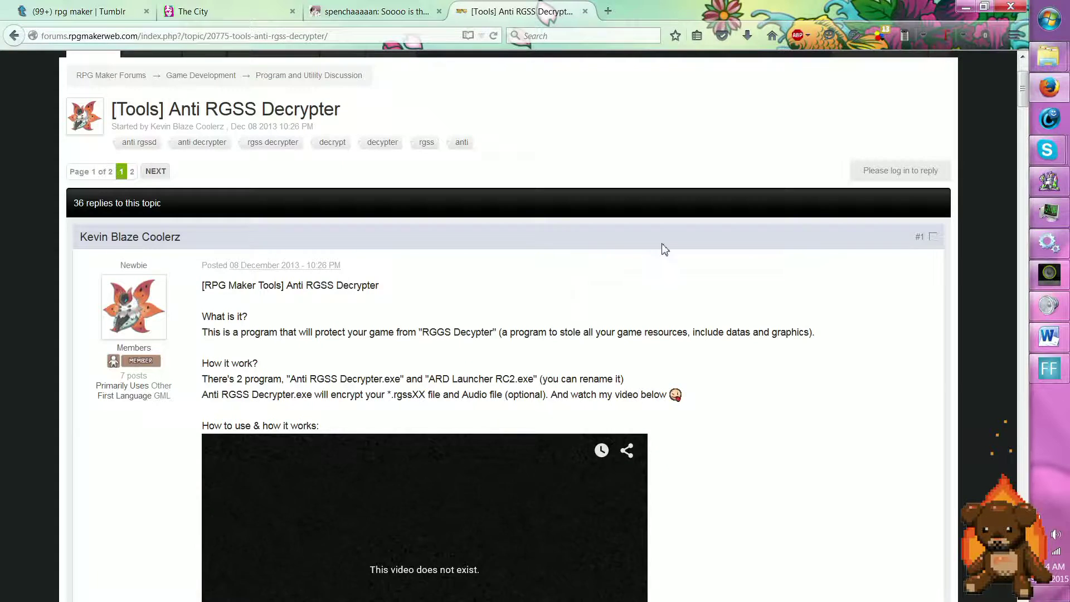
click(1057, 379)
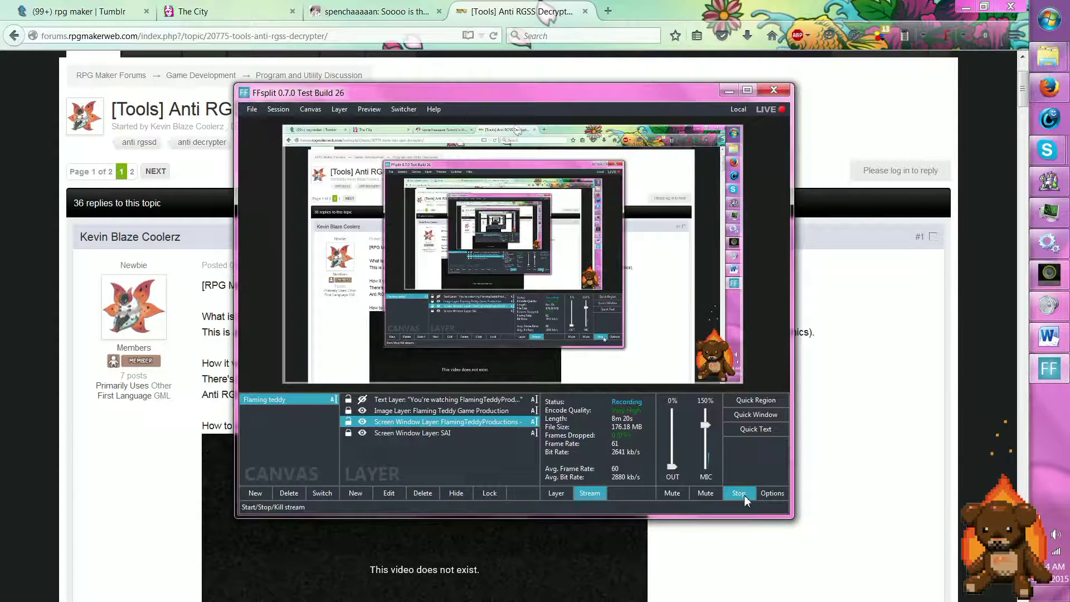